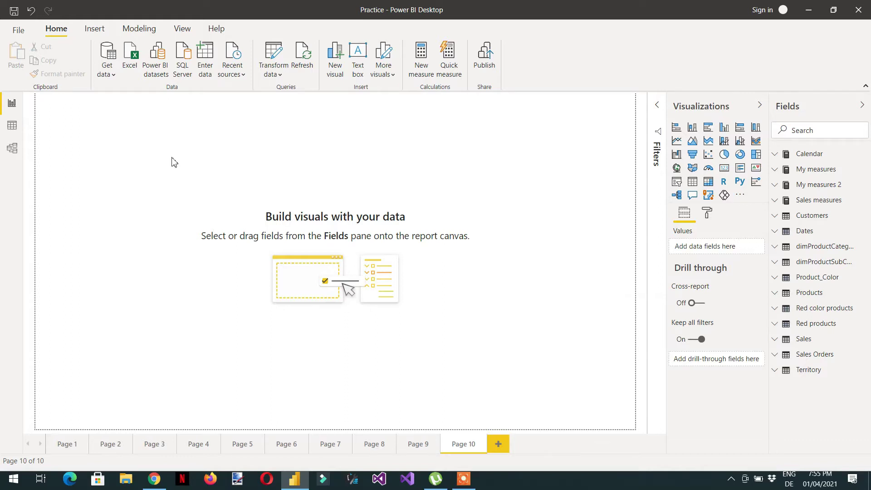
Examine the relationships among the Products, Sales, Customers and Territory tables in the data model.
{"action": "left_click", "coordinate": [12, 154]}
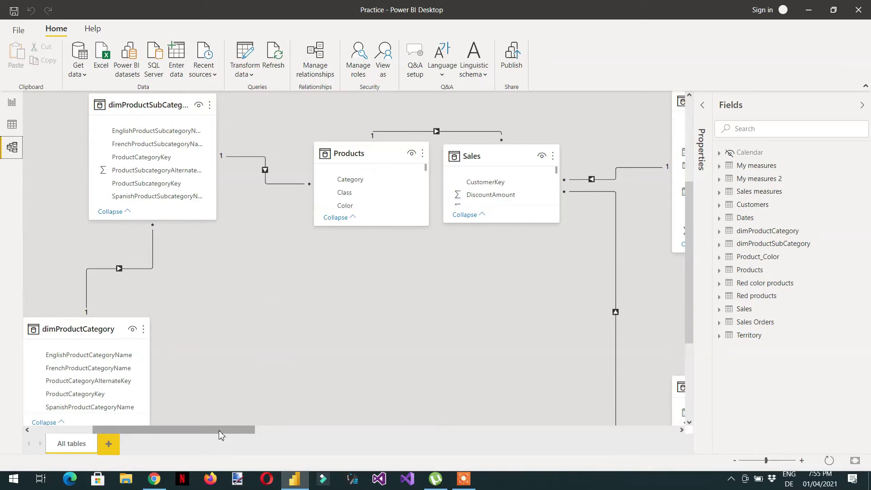
{"action": "left_click_drag", "start_coordinate": [219, 435], "coordinate": [270, 425]}
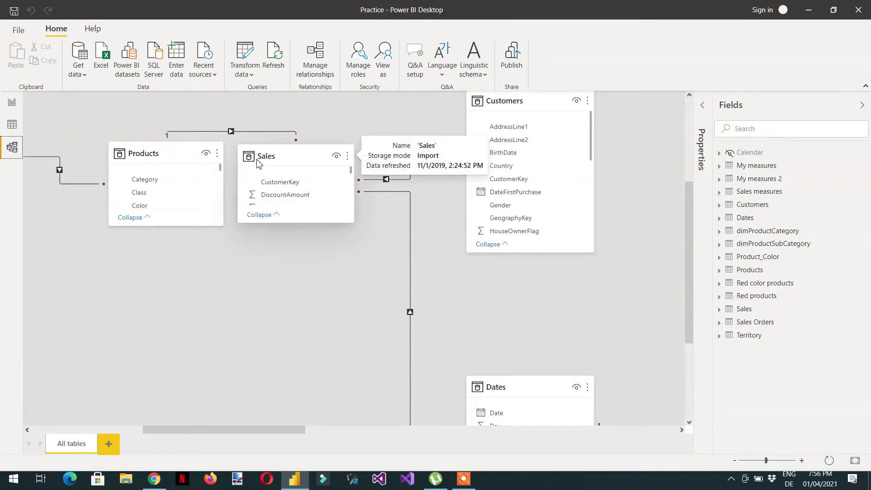
{"action": "mouse_move", "coordinate": [185, 155]}
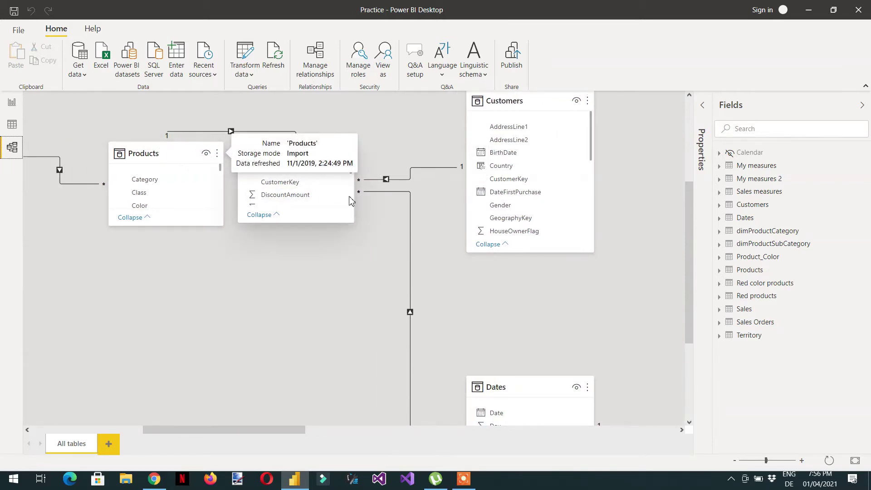
{"action": "mouse_move", "coordinate": [312, 160]}
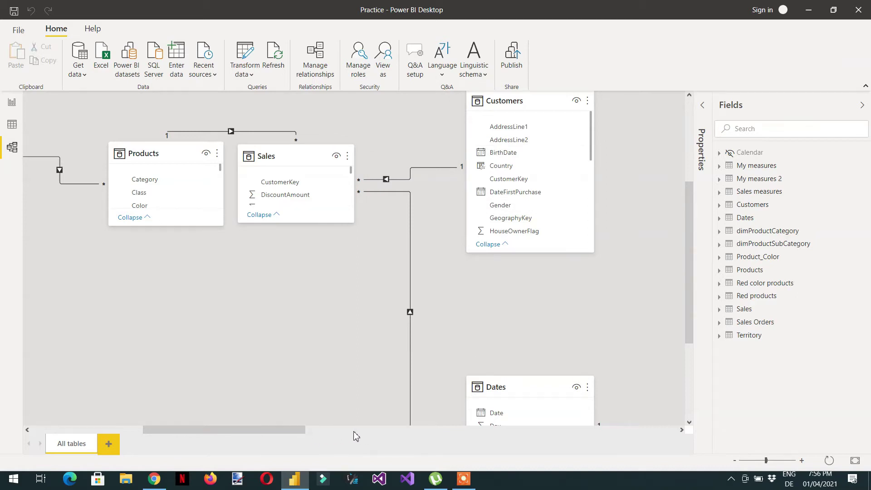
{"action": "left_click_drag", "start_coordinate": [690, 253], "coordinate": [685, 173]}
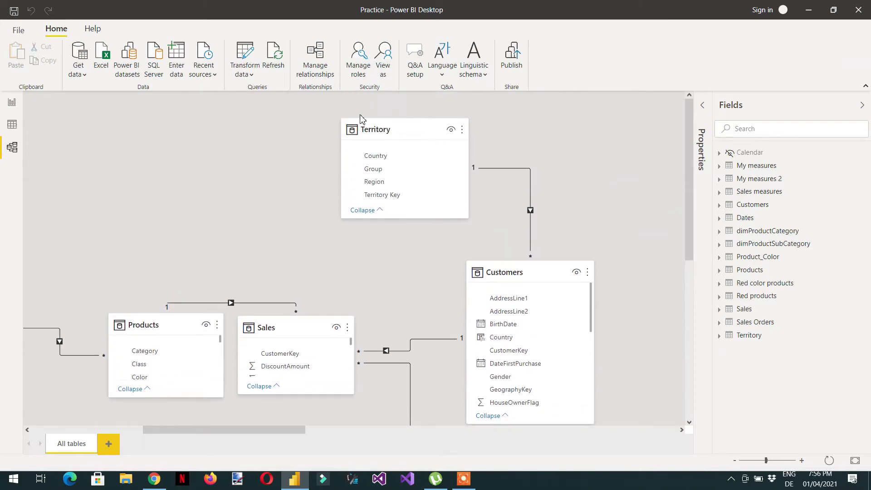
{"action": "mouse_move", "coordinate": [373, 138]}
Return to the report, search the fields for "total sal" and review the formula of the Total Sales measure.
{"action": "left_click", "coordinate": [12, 107]}
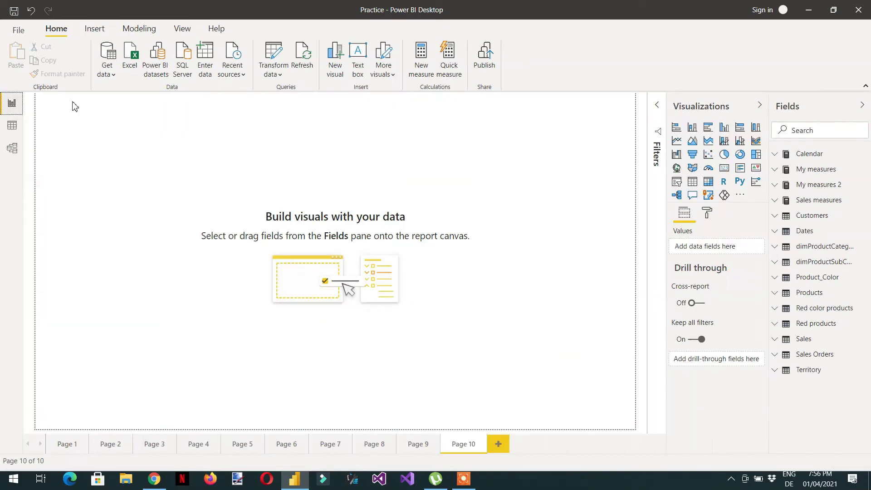
{"action": "left_click", "coordinate": [810, 130]}
{"action": "type", "text": "total sal"}
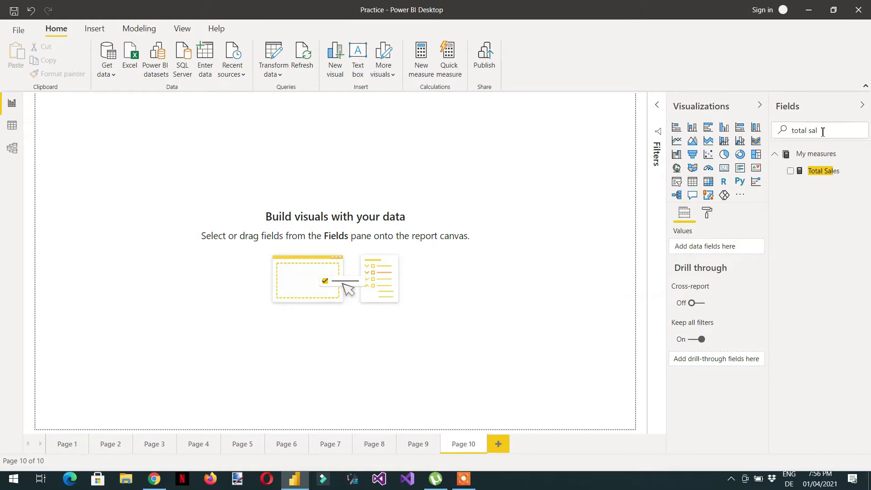
{"action": "left_click", "coordinate": [821, 173]}
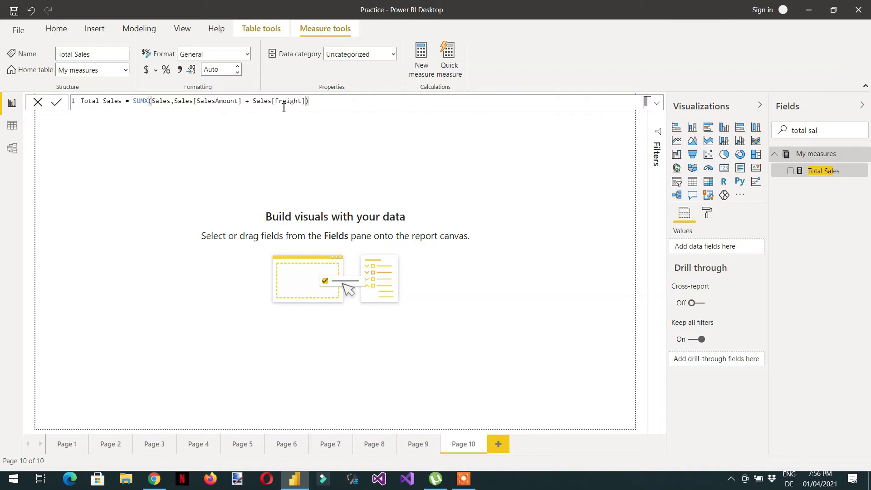
{"action": "left_click", "coordinate": [38, 103]}
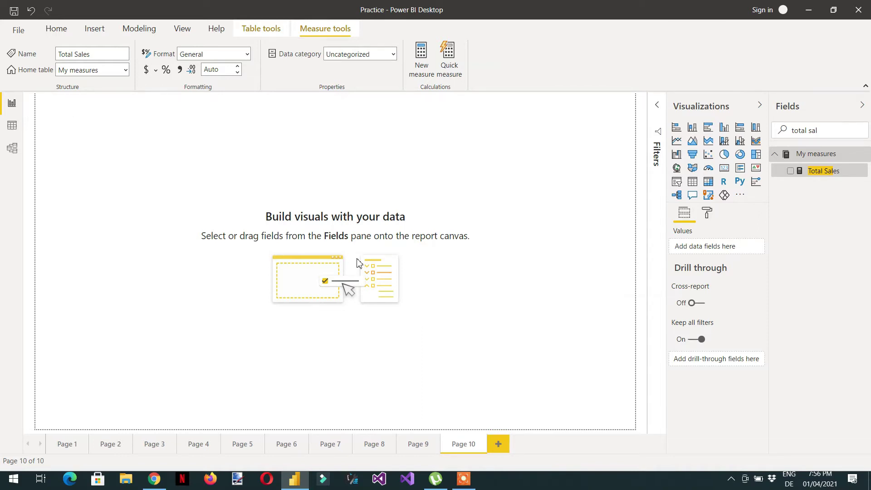
Clear the search text so the full list of tables is available again.
{"action": "left_click", "coordinate": [859, 130]}
{"action": "key", "text": "BackSpace"}
{"action": "key", "text": "BackSpace"}
{"action": "key", "text": "BackSpace"}
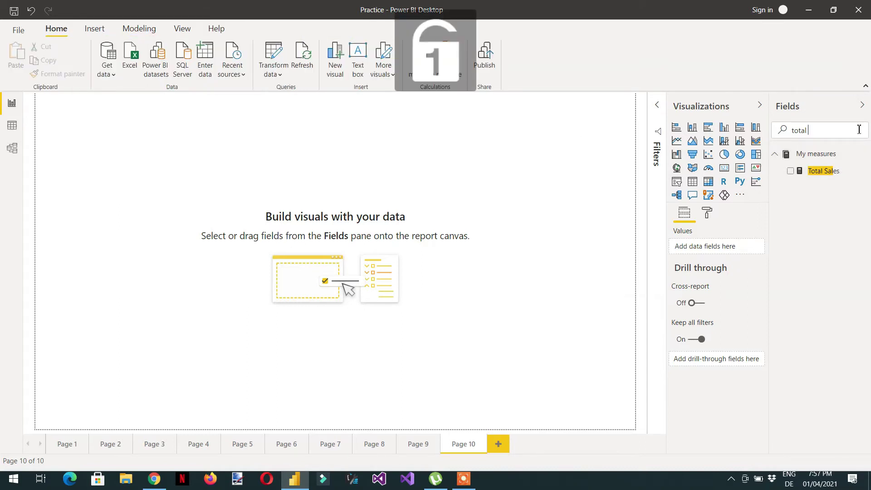
{"action": "key", "text": "BackSpace"}
{"action": "key", "text": "BackSpace"}
{"action": "key", "text": "BackSpace"}
{"action": "key", "text": "BackSpace"}
{"action": "key", "text": "BackSpace"}
{"action": "key", "text": "BackSpace"}
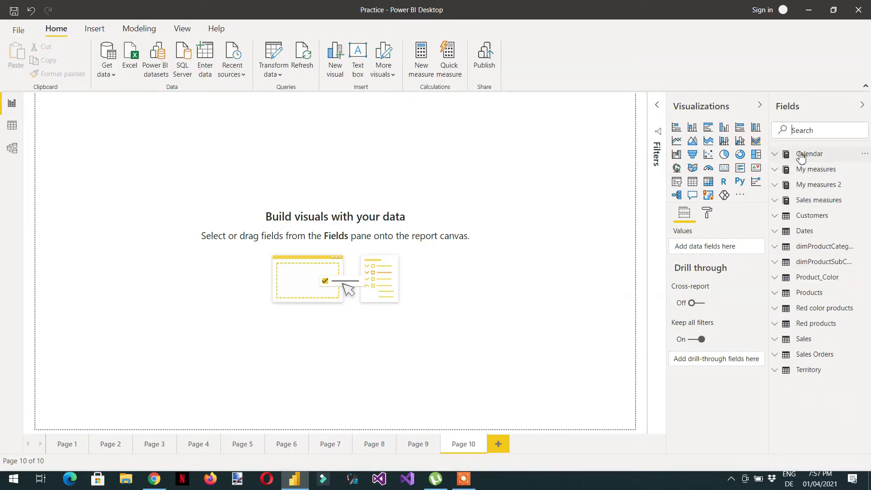
Create a measure in the My measures table defined as Product Price = SUM(Products[ListPrice]).
{"action": "left_click", "coordinate": [808, 172]}
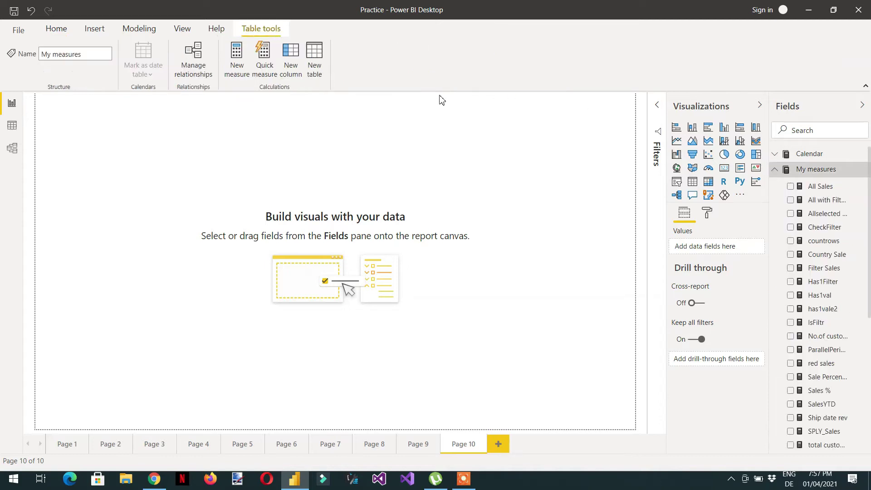
{"action": "left_click", "coordinate": [240, 78]}
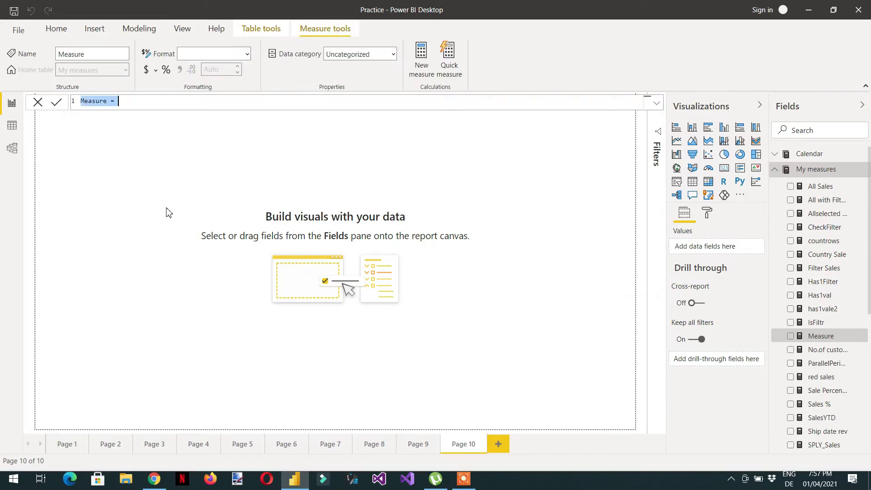
{"action": "type", "text": "Product Price"}
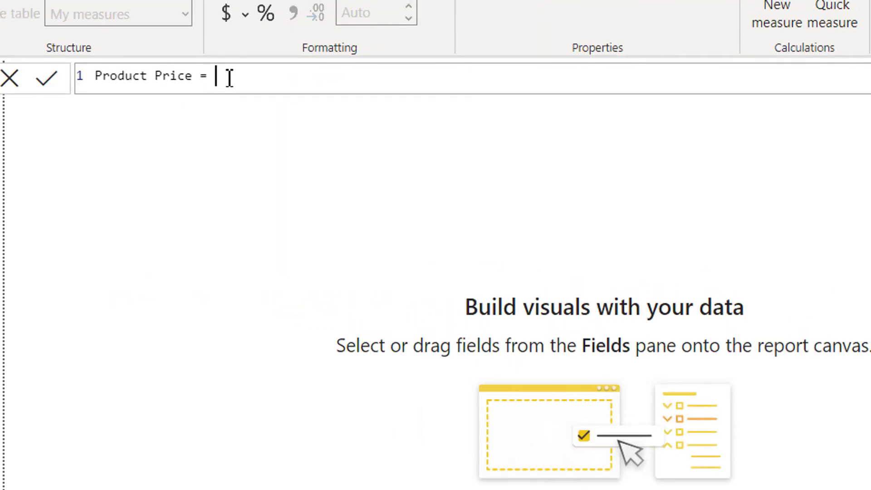
{"action": "type", "text": "SUM("}
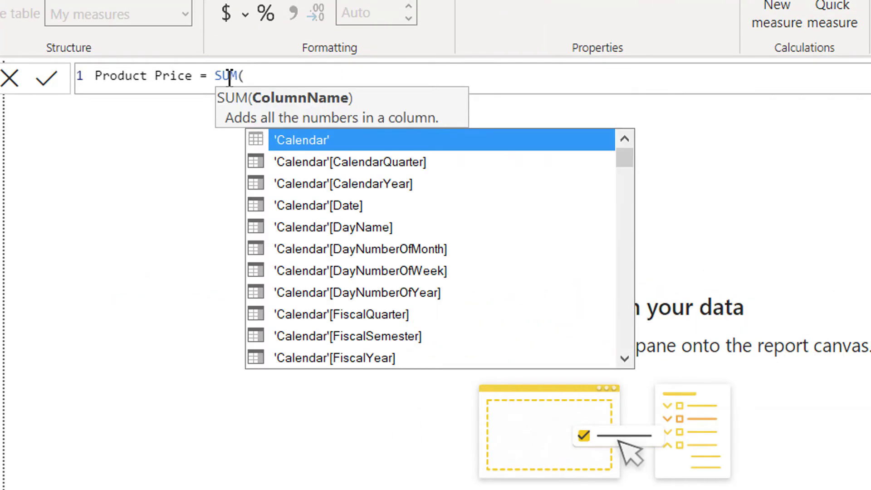
{"action": "type", "text": "list"}
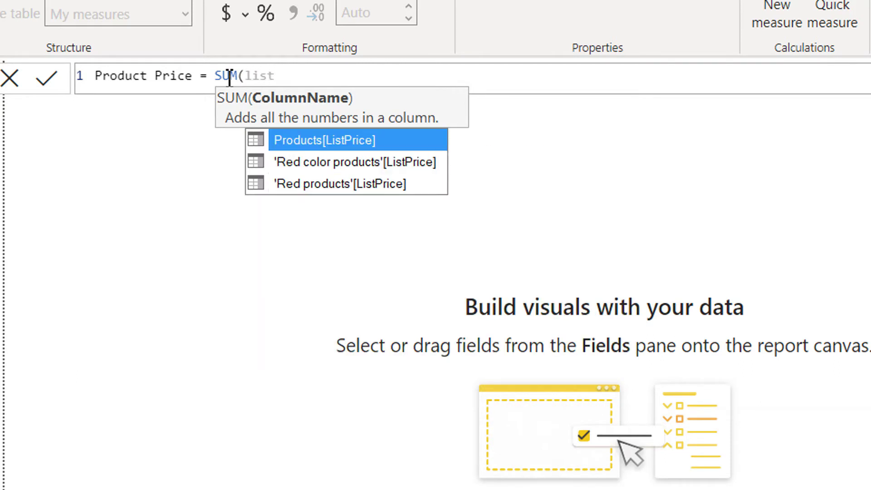
{"action": "key", "text": "Tab"}
{"action": "type", "text": ")"}
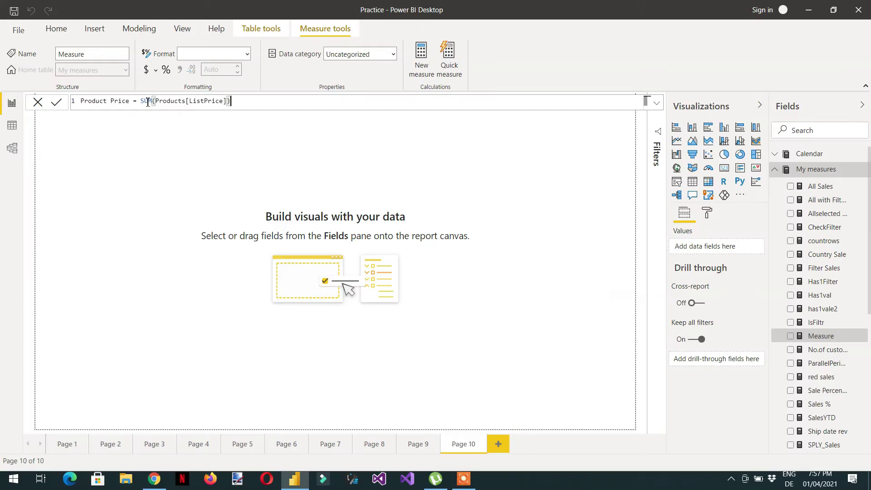
{"action": "key", "text": "Return"}
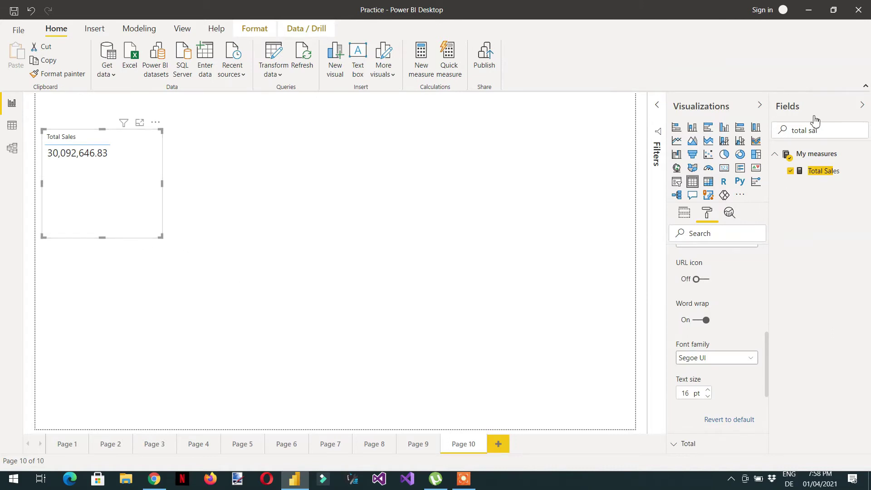
Clear the field search and add Country from the Territory table to the Total Sales table visual.
{"action": "left_click", "coordinate": [825, 133]}
{"action": "key", "text": "ctrl+a"}
{"action": "key", "text": "BackSpace"}
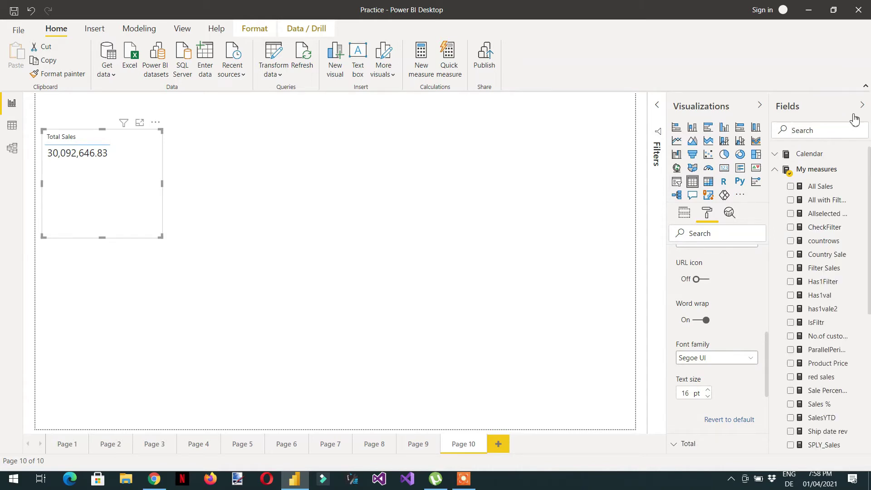
{"action": "left_click", "coordinate": [862, 106]}
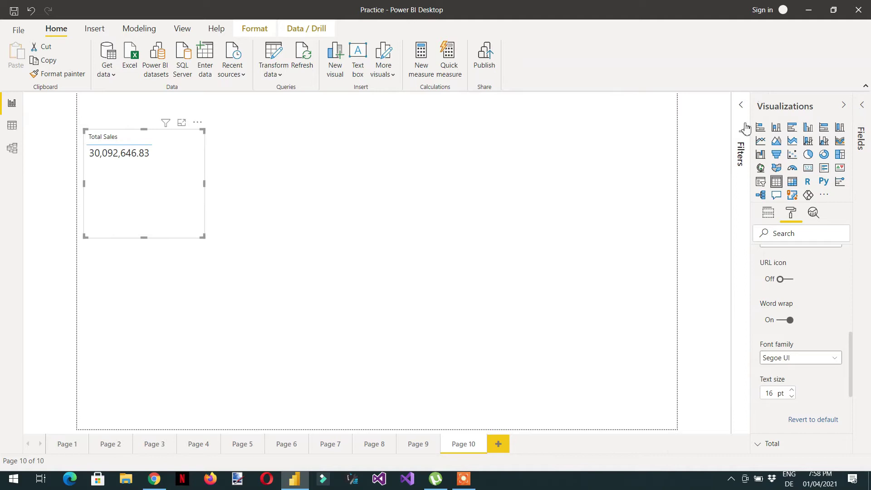
{"action": "left_click", "coordinate": [863, 106]}
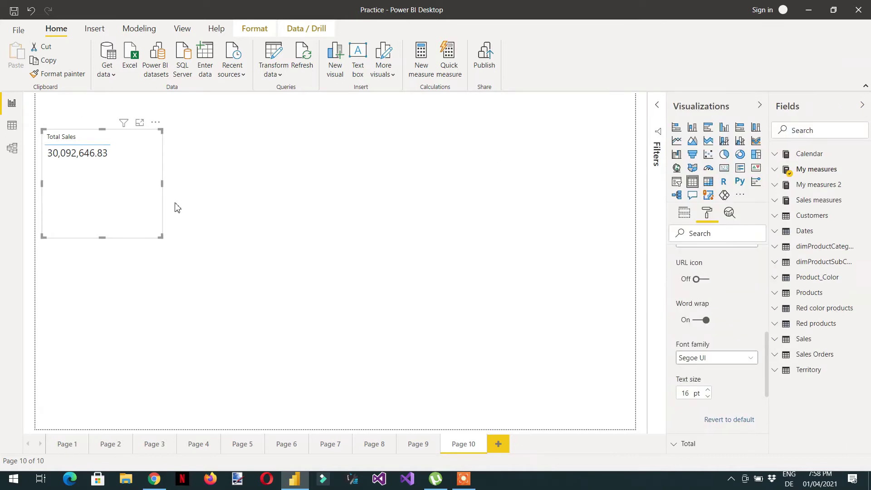
{"action": "left_click", "coordinate": [776, 372]}
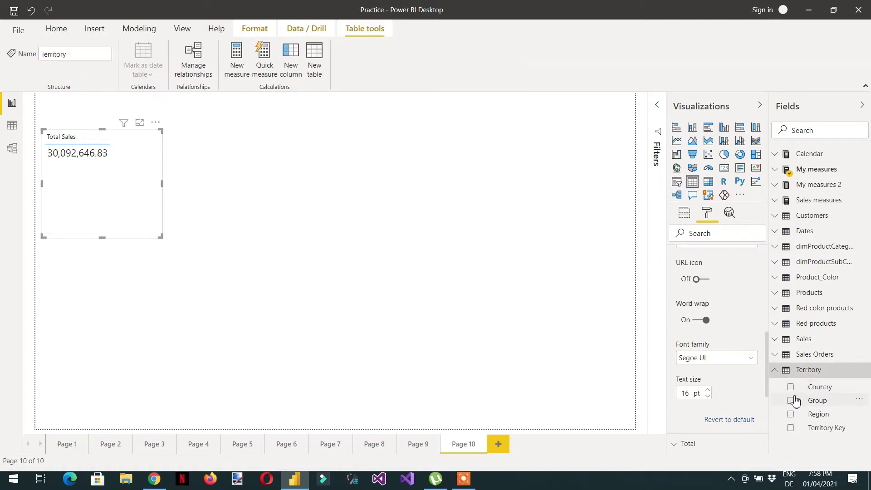
{"action": "left_click", "coordinate": [790, 388]}
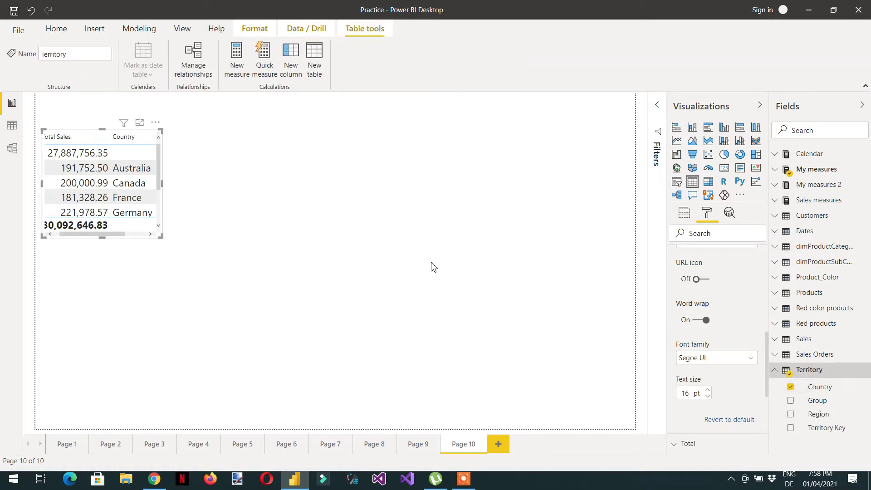
{"action": "left_click", "coordinate": [105, 228]}
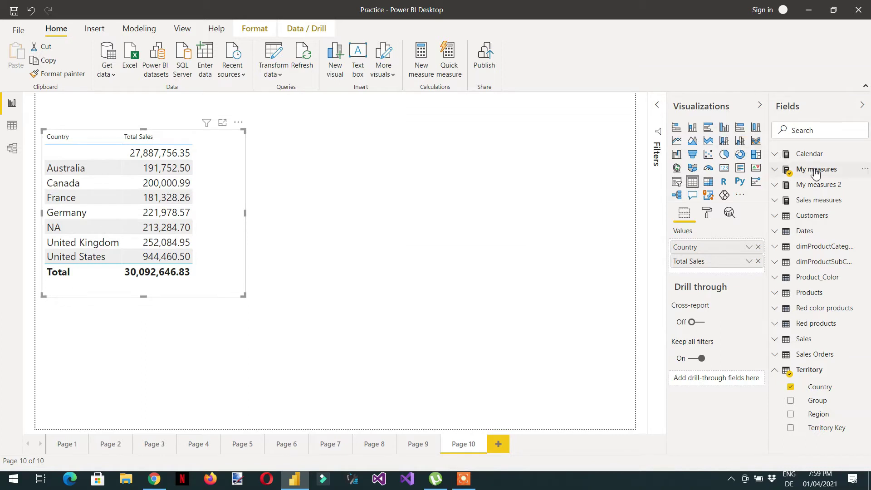
Add a new measure named Sales version 1 to the My measures table, with its formula starting on a second line.
{"action": "mouse_move", "coordinate": [816, 173]}
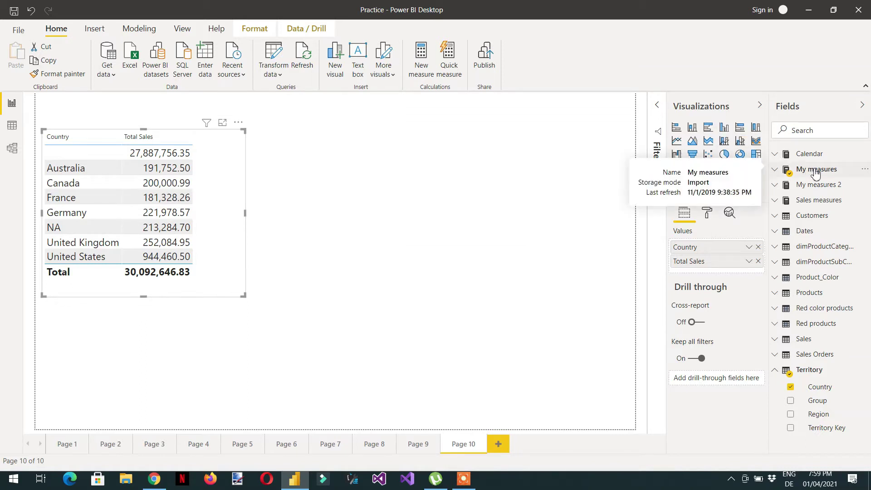
{"action": "left_click", "coordinate": [815, 173]}
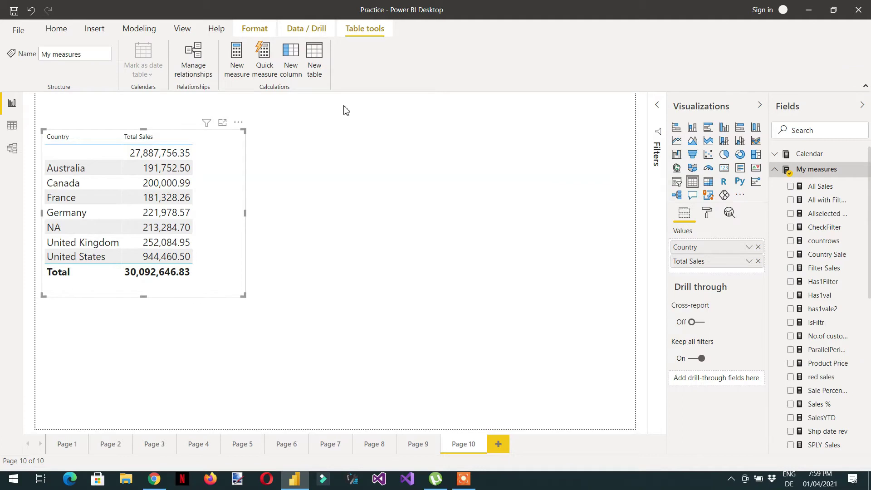
{"action": "left_click", "coordinate": [250, 73]}
{"action": "type", "text": "Sales version"}
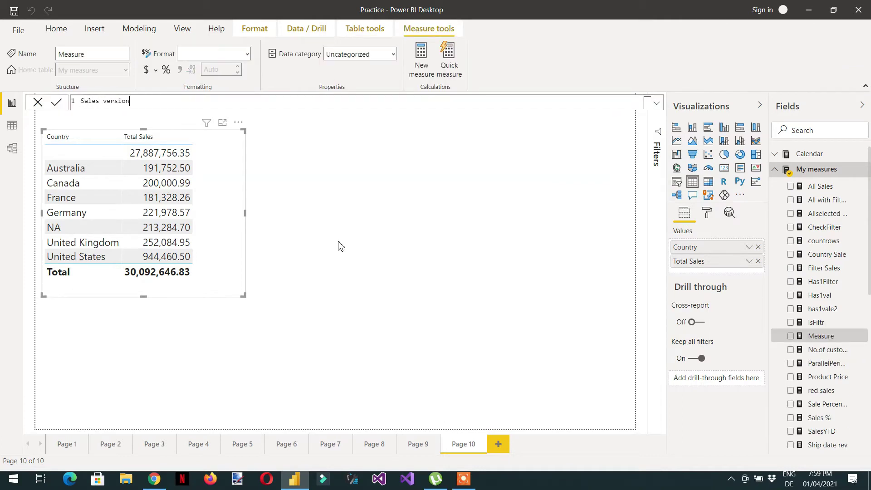
{"action": "type", "text": " 1 ="}
{"action": "key", "text": "shift+Return"}
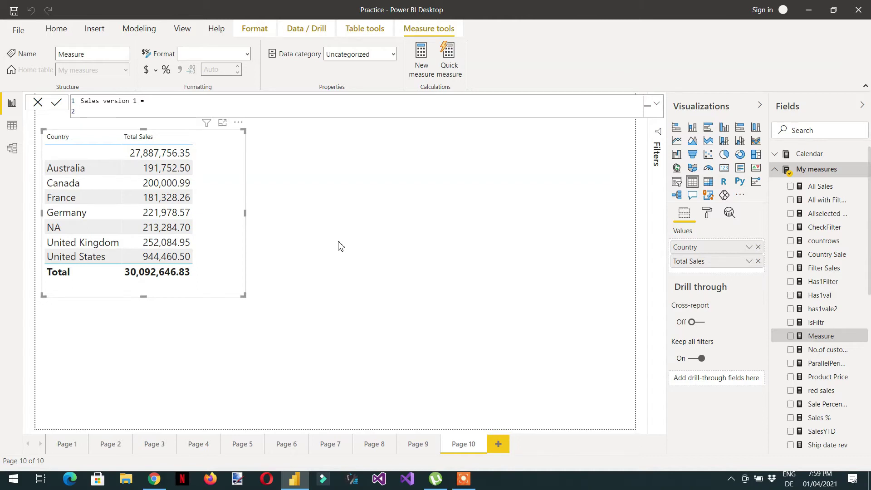
Begin the Sales version 1 formula with a SWITCH function whose expression is a SELECTEDVALUE function.
{"action": "type", "text": "Sw"}
{"action": "key", "text": "Tab"}
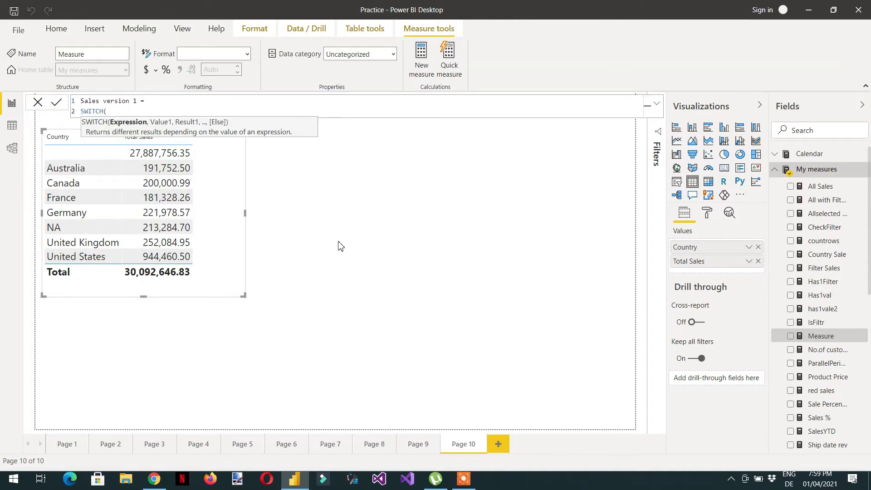
{"action": "type", "text": "sele"}
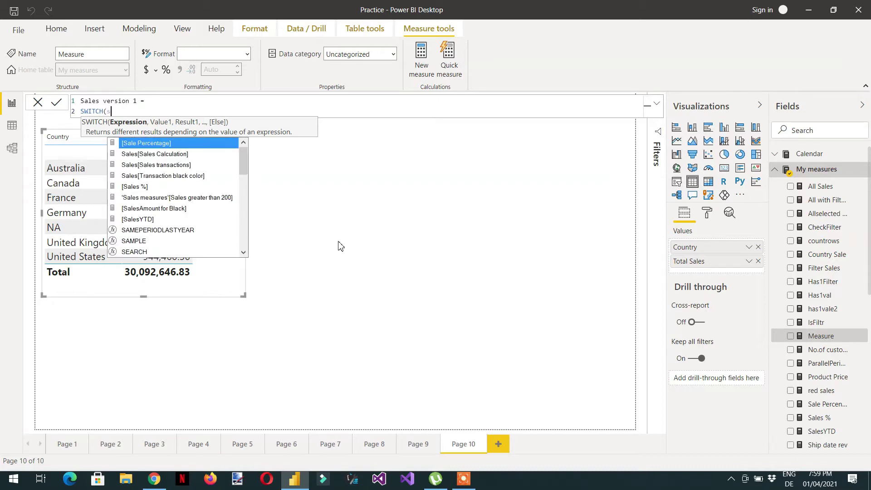
{"action": "key", "text": "Down"}
{"action": "key", "text": "Down"}
{"action": "key", "text": "Down"}
{"action": "key", "text": "Down"}
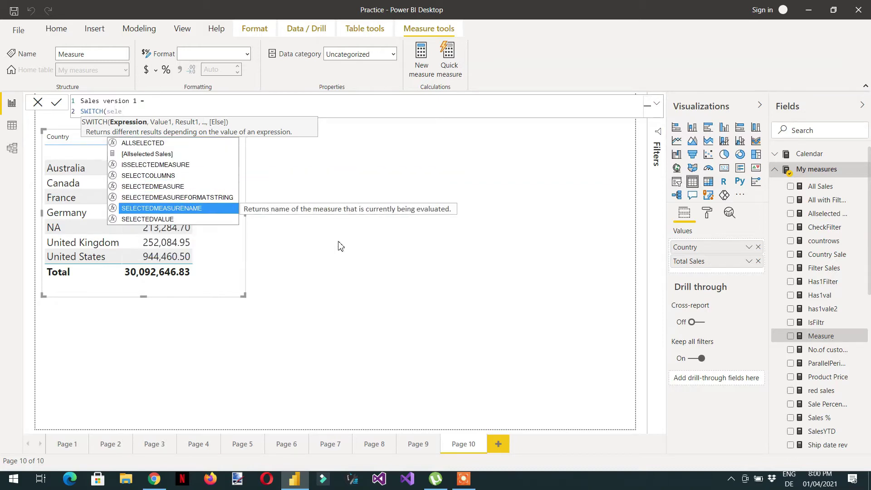
{"action": "key", "text": "Tab"}
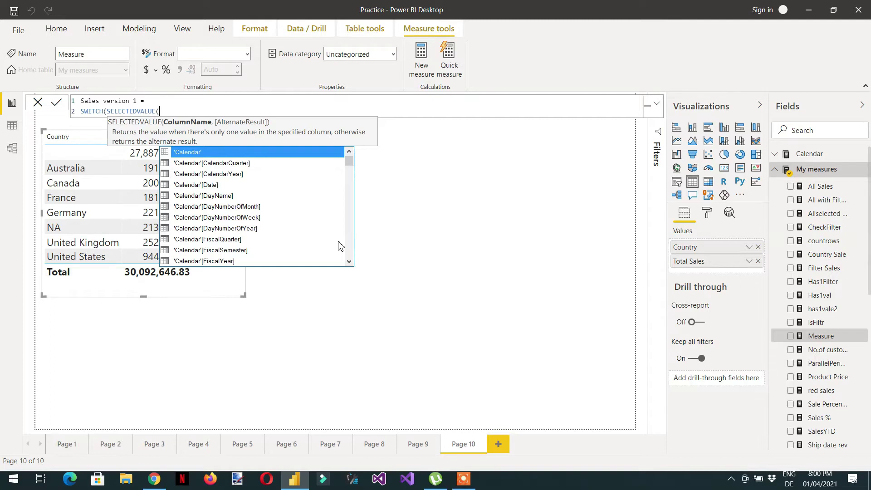
Set Territory[Country] as the SELECTEDVALUE column, close that function and continue the SWITCH arguments on a third line.
{"action": "type", "text": "count"}
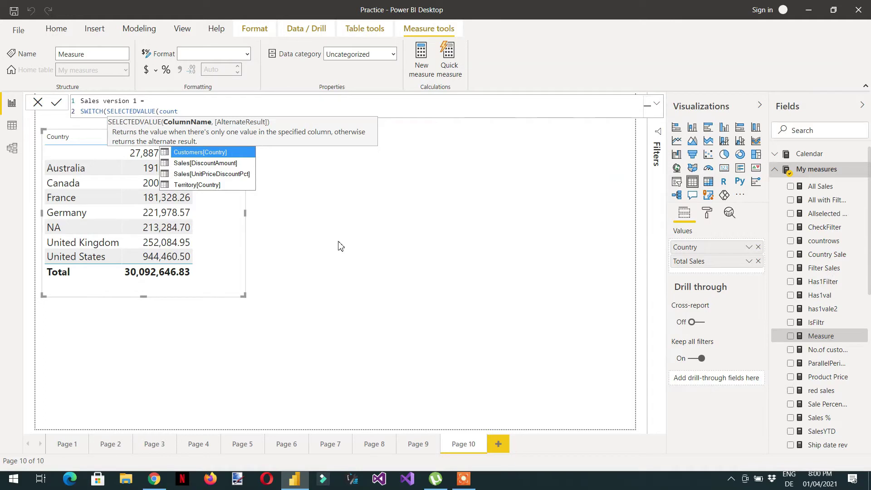
{"action": "key", "text": "Down"}
{"action": "key", "text": "Down"}
{"action": "key", "text": "Down"}
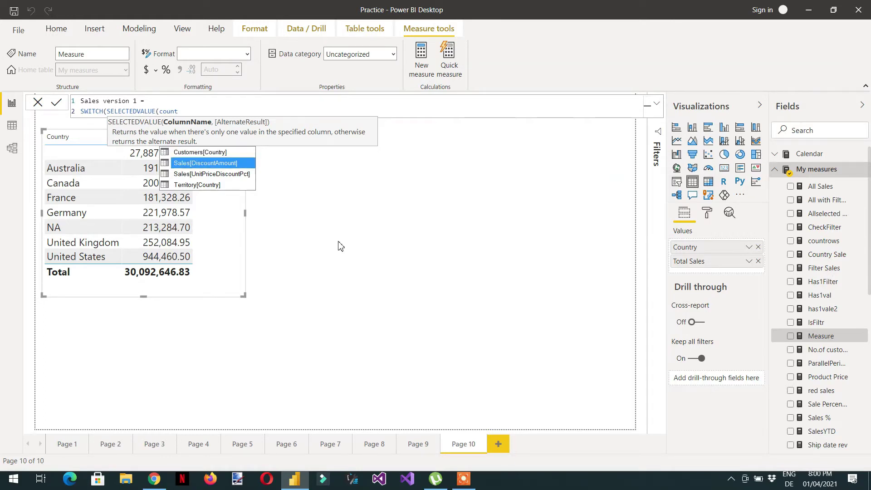
{"action": "key", "text": "Tab"}
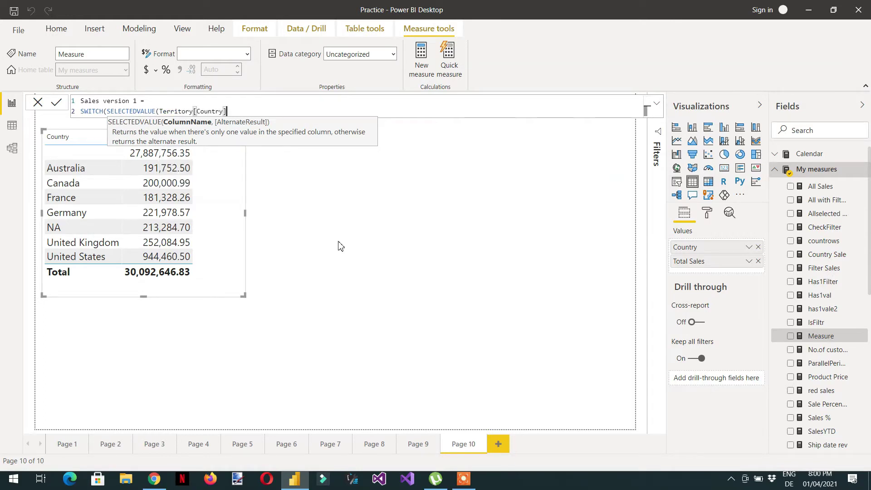
{"action": "type", "text": "),"}
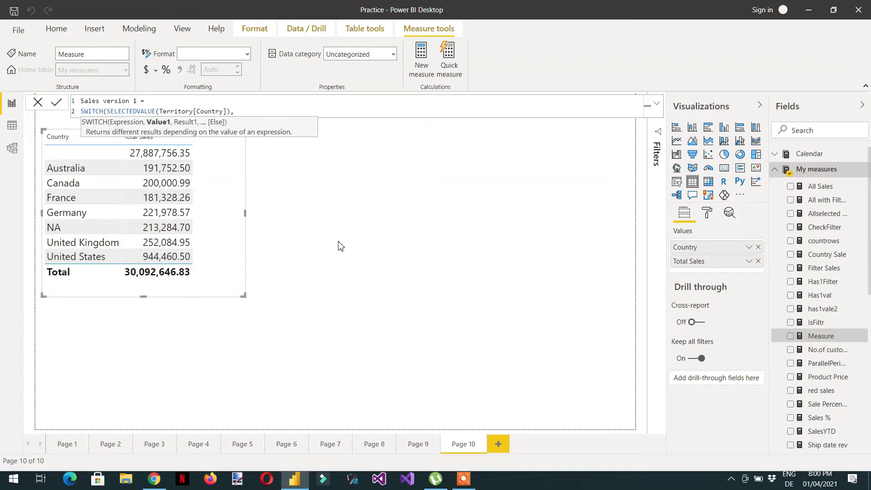
{"action": "key", "text": "shift+Return"}
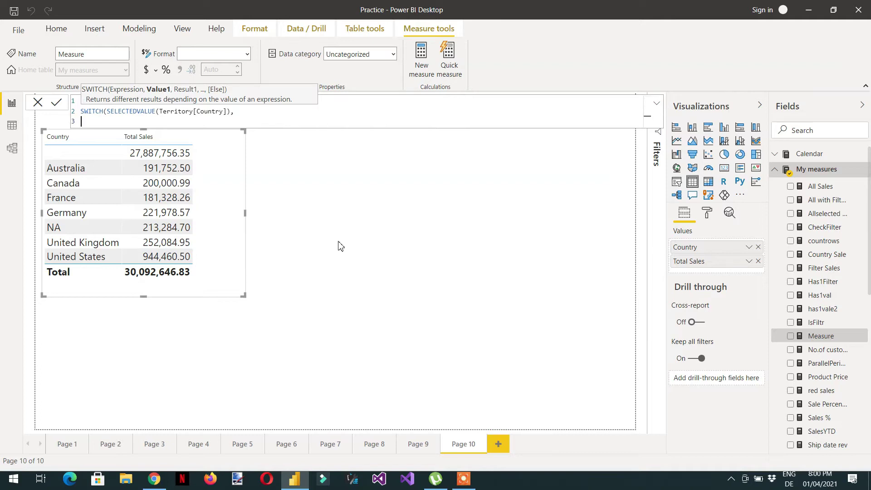
Enter "Australia" as the first value to match in the SWITCH function.
{"action": "type", "text": "\"Australia"}
{"action": "key", "text": "Right"}
{"action": "type", "text": ","}
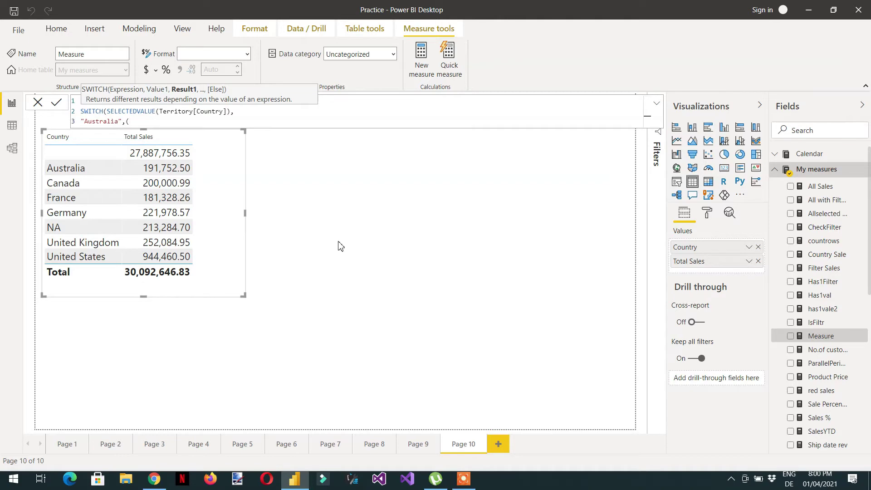
{"action": "type", "text": "Sales a"}
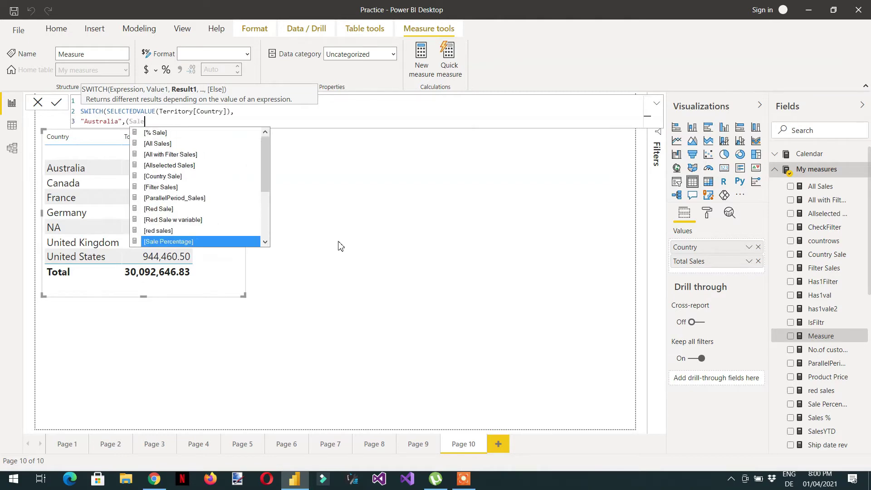
{"action": "key", "text": "BackSpace"}
{"action": "key", "text": "BackSpace"}
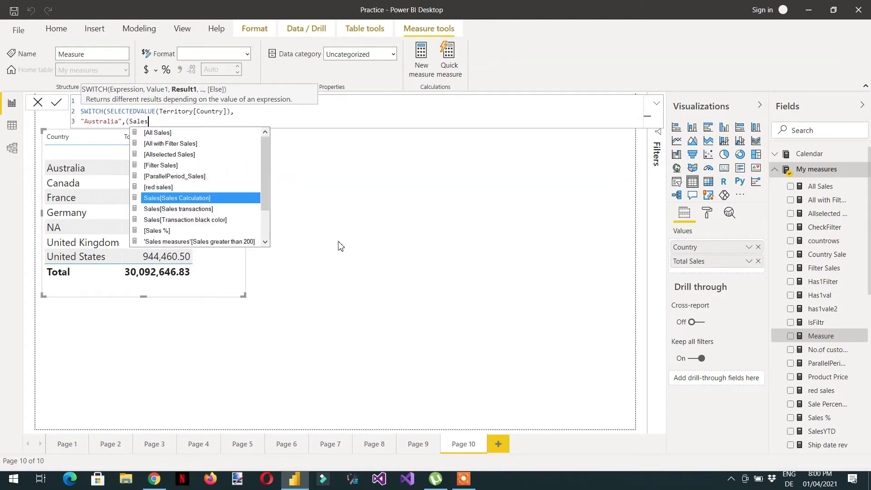
{"action": "type", "text": "am"}
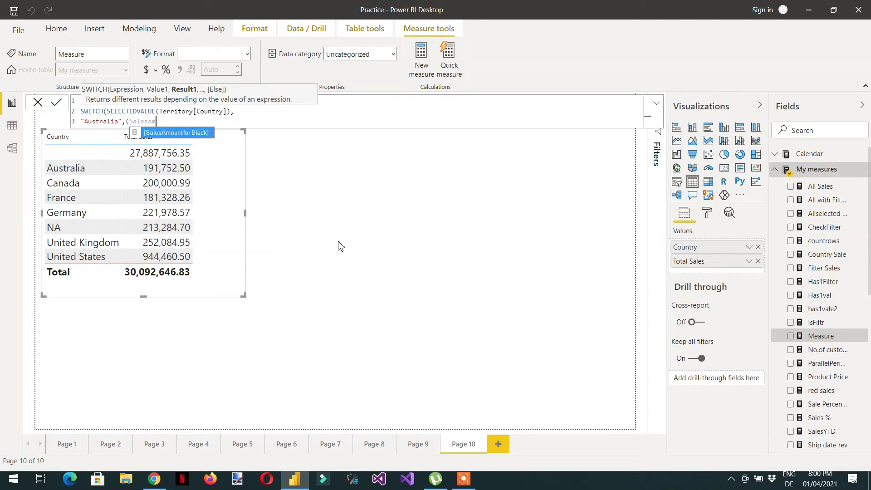
{"action": "key", "text": "BackSpace"}
{"action": "key", "text": "BackSpace"}
{"action": "key", "text": "BackSpace"}
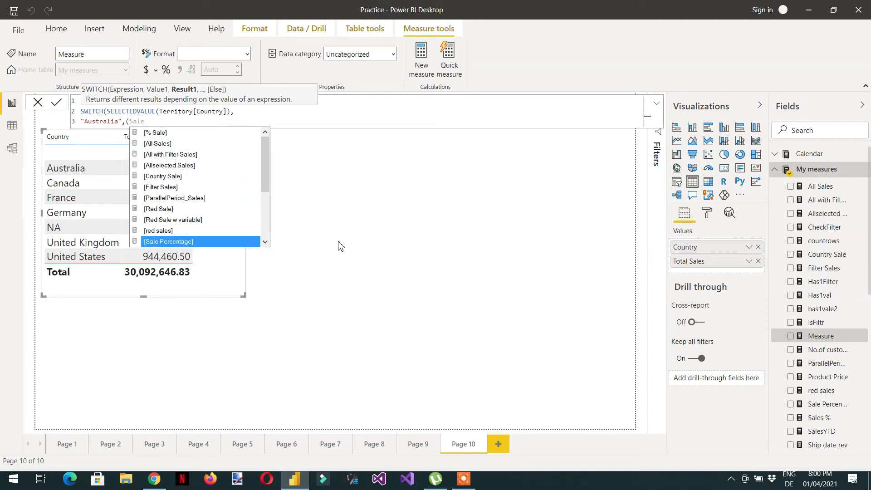
{"action": "key", "text": "BackSpace"}
{"action": "key", "text": "BackSpace"}
{"action": "key", "text": "BackSpace"}
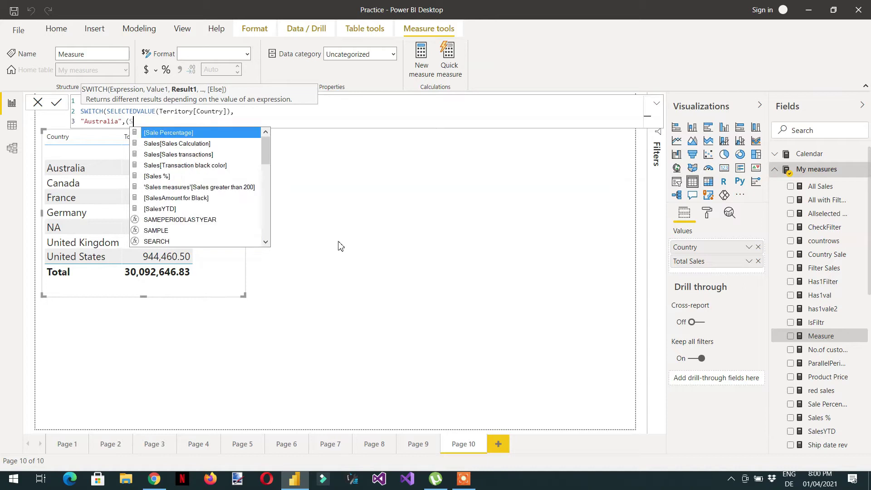
Set the Australia result to ([Total Sales] - [Product Price])* .3 and continue the formula on a fourth line.
{"action": "type", "text": "totals"}
{"action": "key", "text": "BackSpace"}
{"action": "type", "text": "sa"}
{"action": "key", "text": "Tab"}
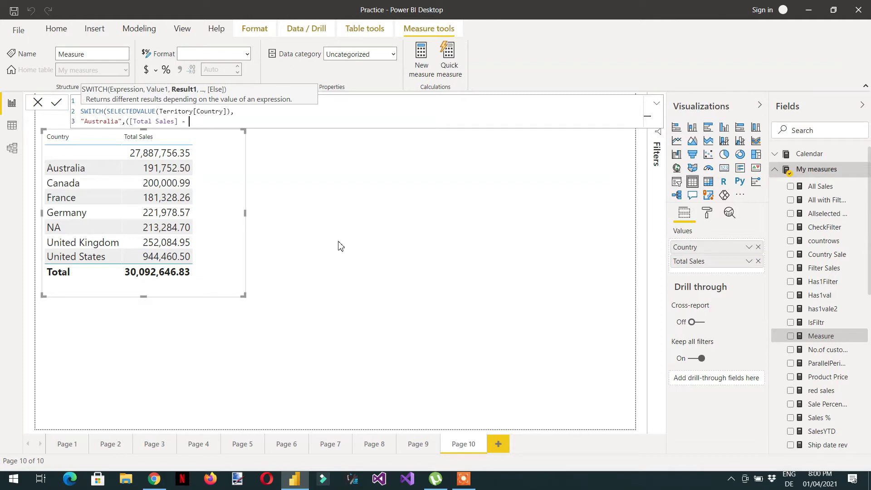
{"action": "type", "text": "- pro"}
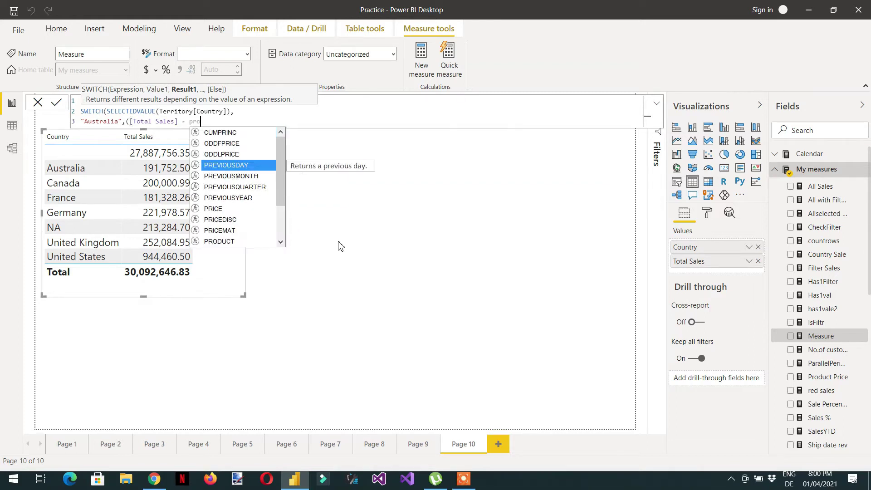
{"action": "key", "text": "Down"}
{"action": "key", "text": "Tab"}
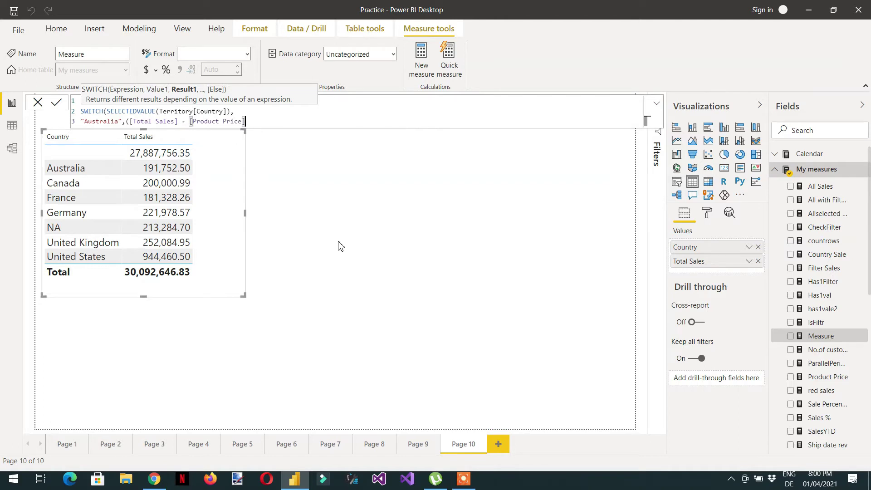
{"action": "type", "text": ")* .3"}
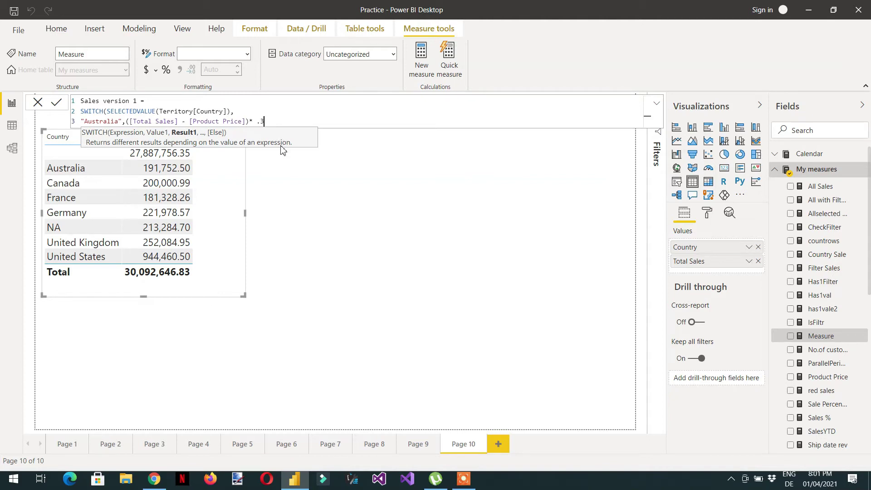
{"action": "type", "text": ","}
{"action": "key", "text": "shift+Return"}
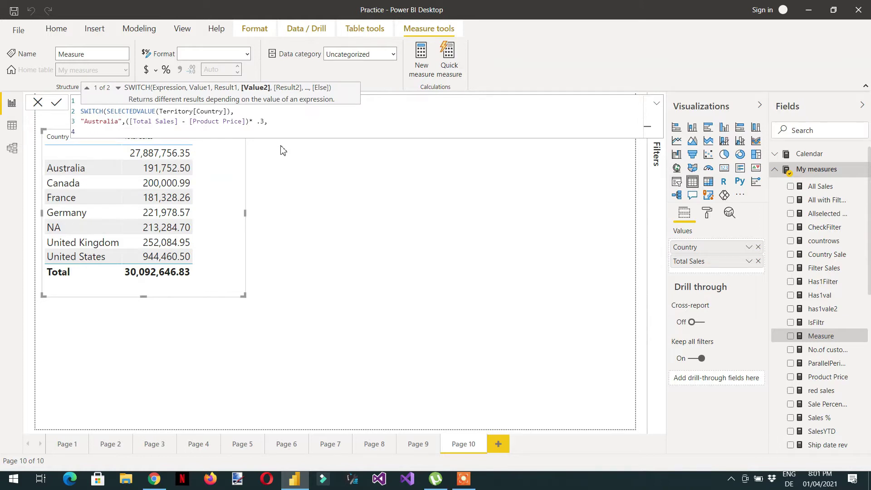
Enter "Canada" as the second value to match in the SWITCH function.
{"action": "type", "text": "\"\""}
{"action": "type", "text": "Canada"}
{"action": "key", "text": "Right"}
{"action": "type", "text": ","}
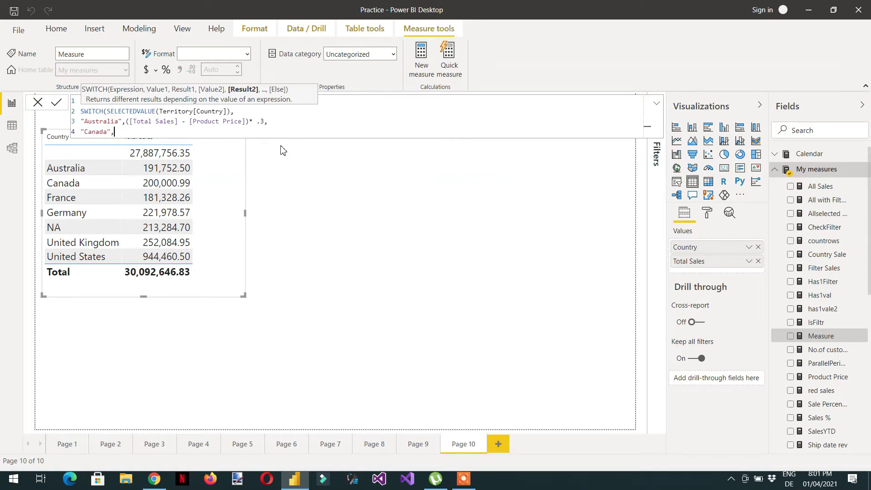
Set the Canada result to ([Total Sales] - [Product Price]) * .4, followed by a comma.
{"action": "type", "text": "(to"}
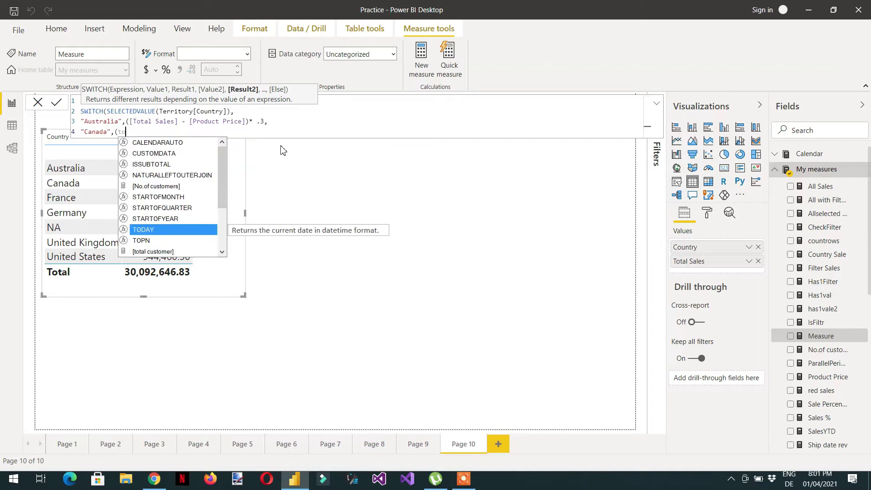
{"action": "type", "text": "tal"}
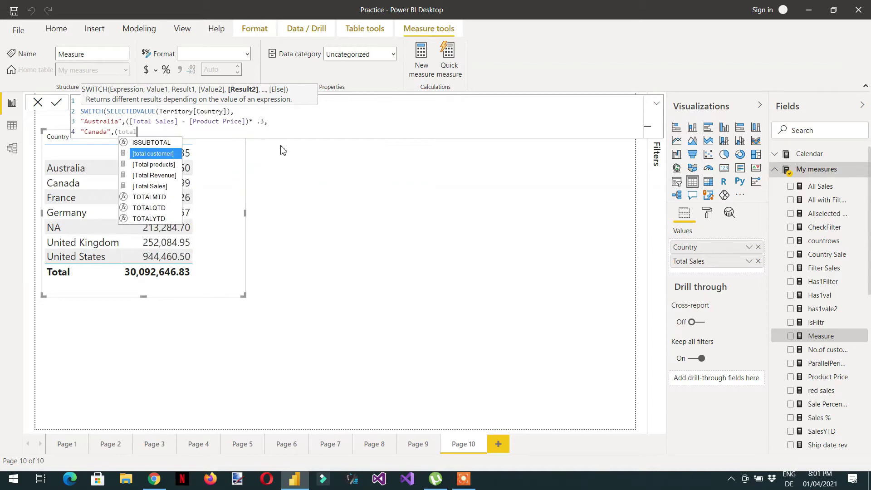
{"action": "type", "text": " s"}
{"action": "key", "text": "Tab"}
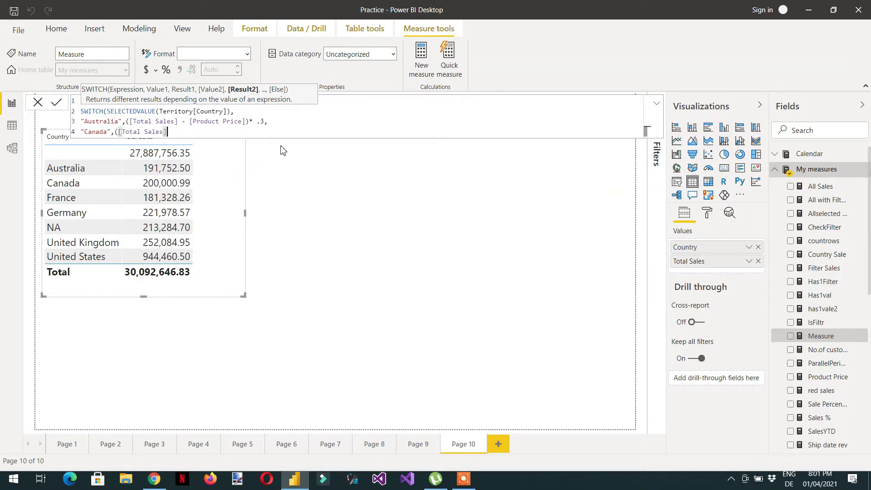
{"action": "type", "text": "- Prod"}
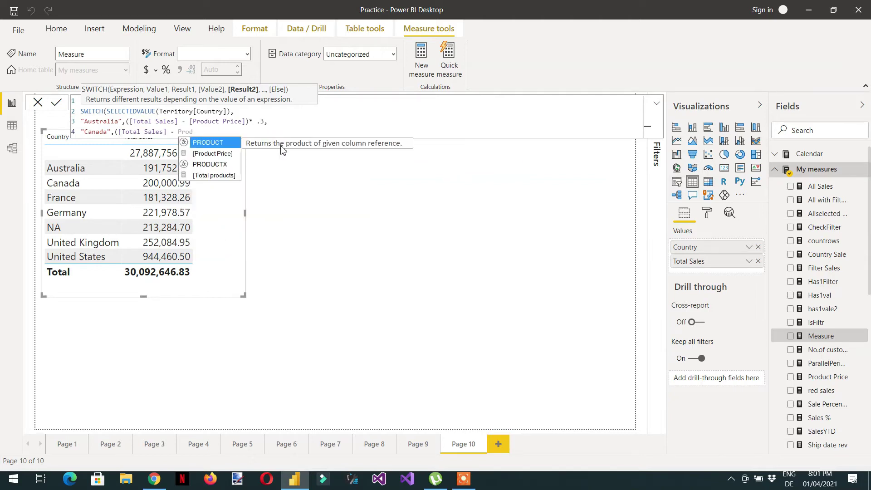
{"action": "key", "text": "Down"}
{"action": "key", "text": "Tab"}
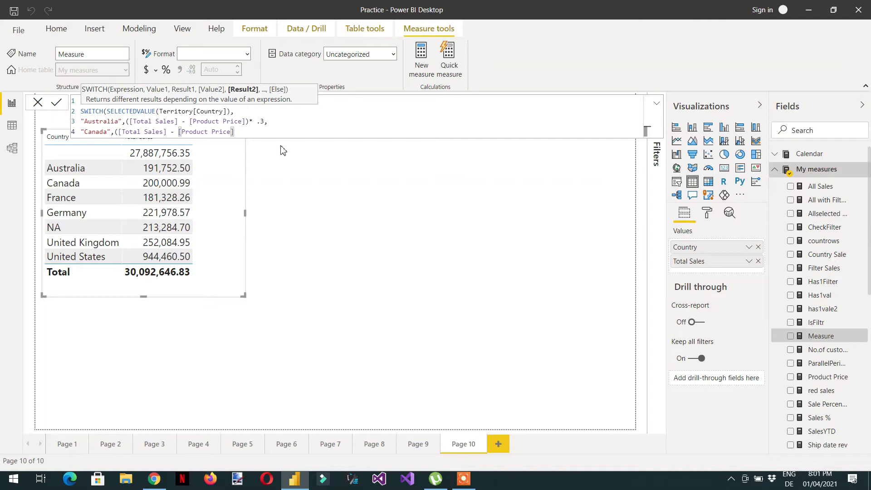
{"action": "type", "text": ") * .4"}
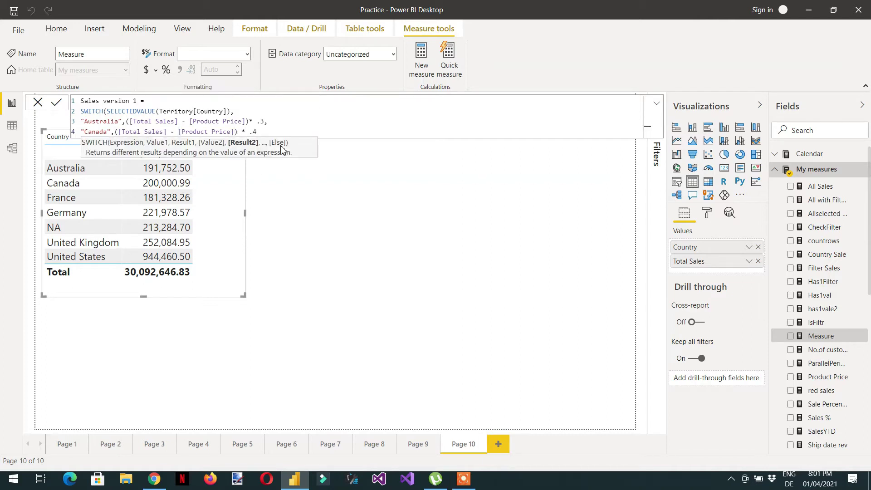
{"action": "type", "text": ","}
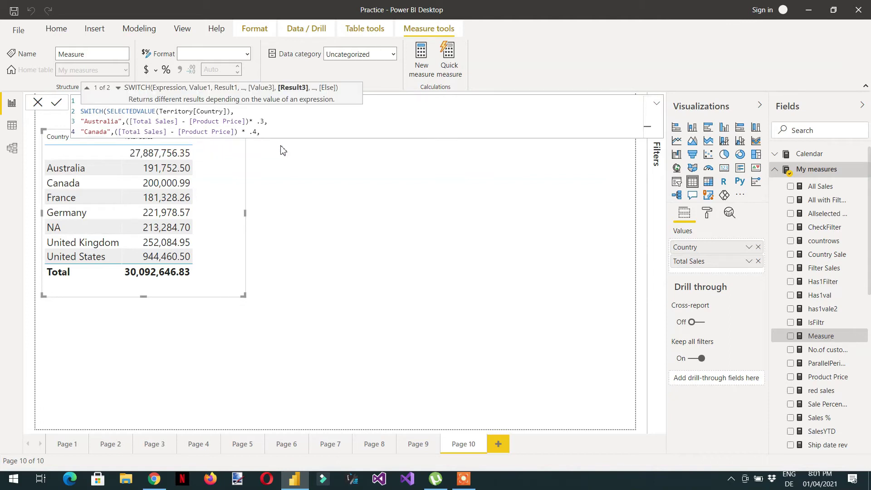
Add BLANK() as the SWITCH else result, close the formula and commit the Sales version 1 measure.
{"action": "type", "text": "blan"}
{"action": "key", "text": "Tab"}
{"action": "type", "text": ")"}
{"action": "key", "text": "Return"}
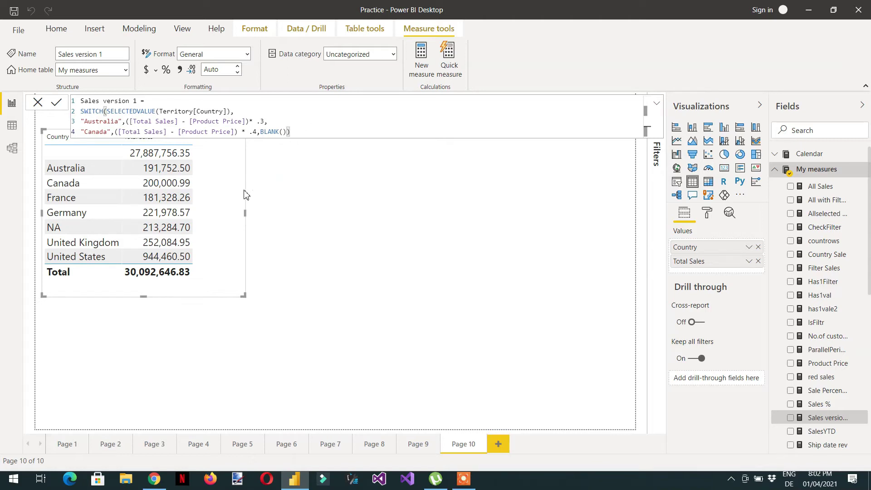
Widen the Country and Total Sales table visual and add the Sales version 1 measure to it.
{"action": "left_click_drag", "start_coordinate": [245, 296], "coordinate": [309, 297]}
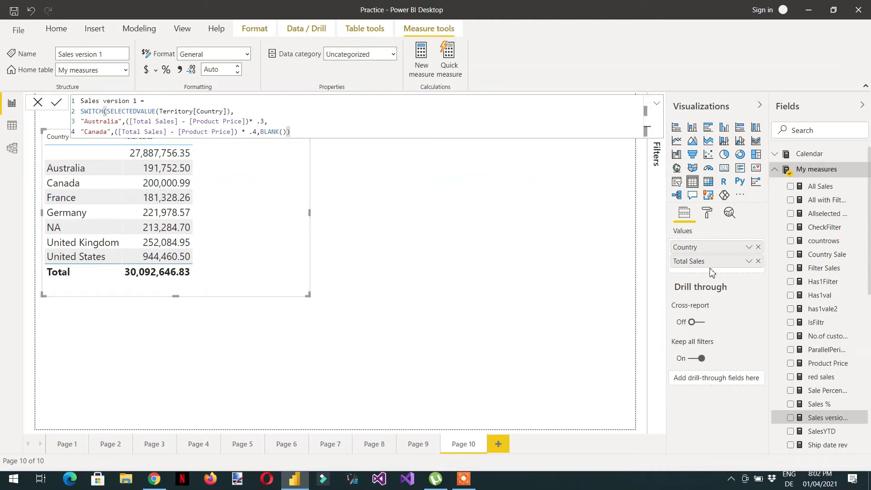
{"action": "left_click", "coordinate": [778, 174]}
{"action": "left_click", "coordinate": [805, 131]}
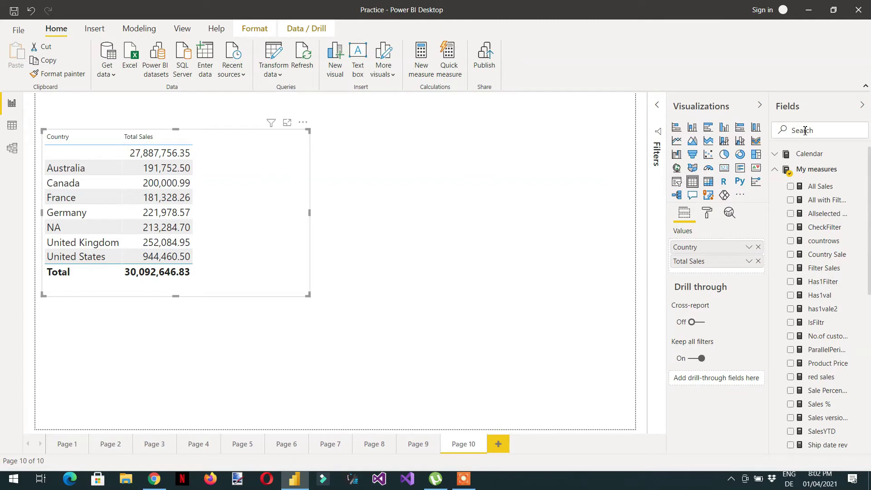
{"action": "left_click", "coordinate": [791, 420]}
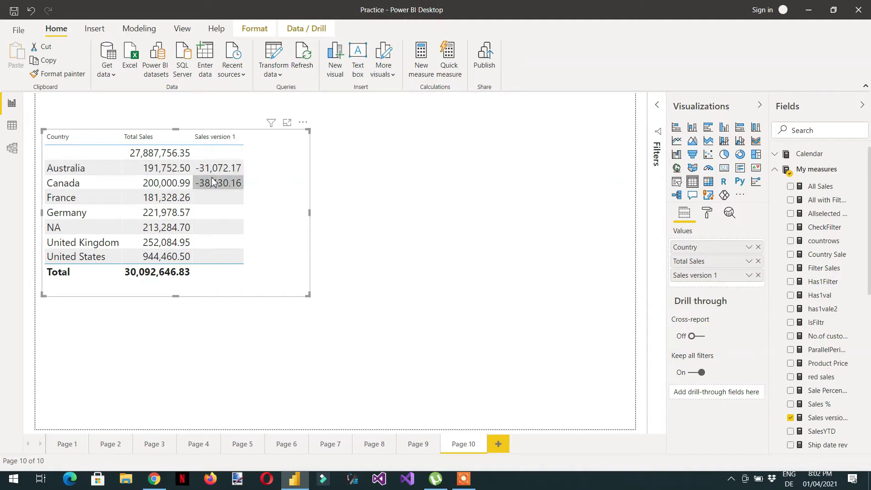
{"action": "mouse_move", "coordinate": [206, 192]}
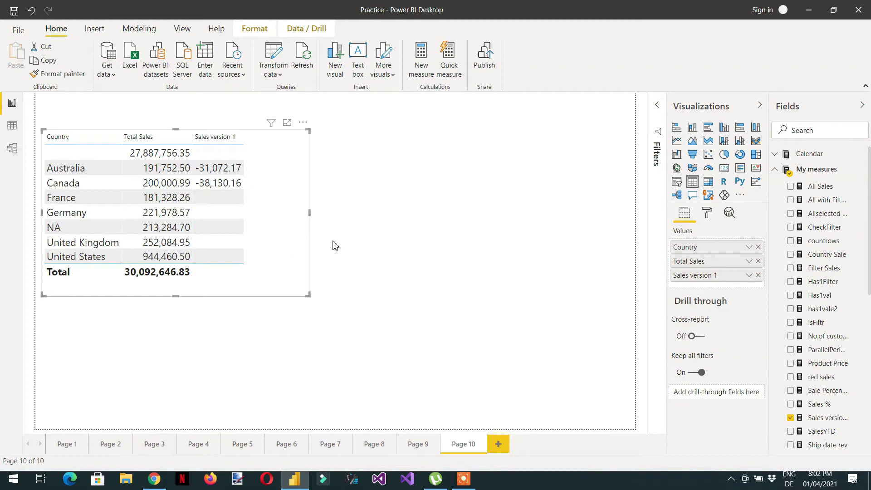
Open the Sales version 1 measure's formula and copy its entire text.
{"action": "left_click", "coordinate": [840, 420]}
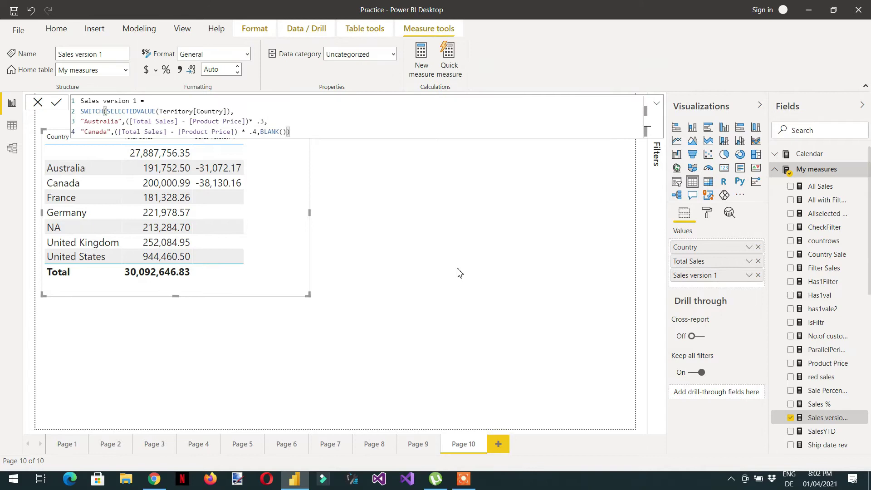
{"action": "left_click", "coordinate": [294, 123]}
{"action": "key", "text": "ctrl+a"}
{"action": "key", "text": "ctrl+c"}
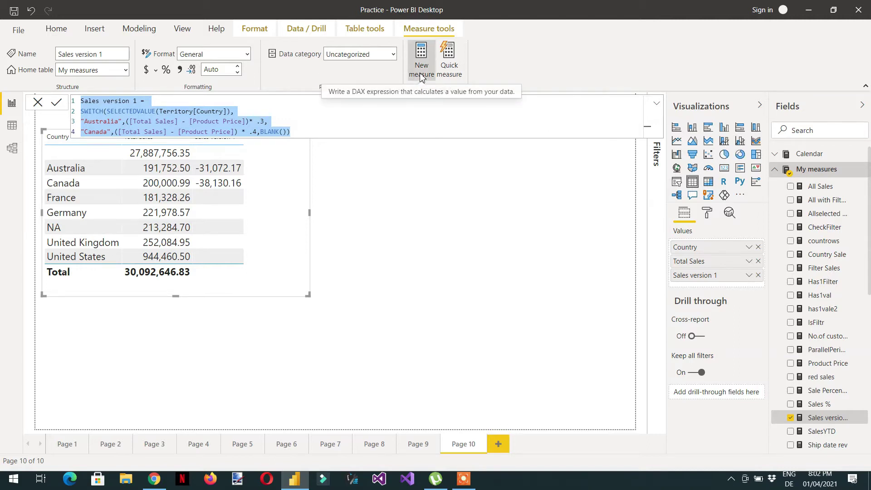
Create a new measure from the copied Sales version 1 formula and rename it Sales version 2.
{"action": "left_click", "coordinate": [302, 184]}
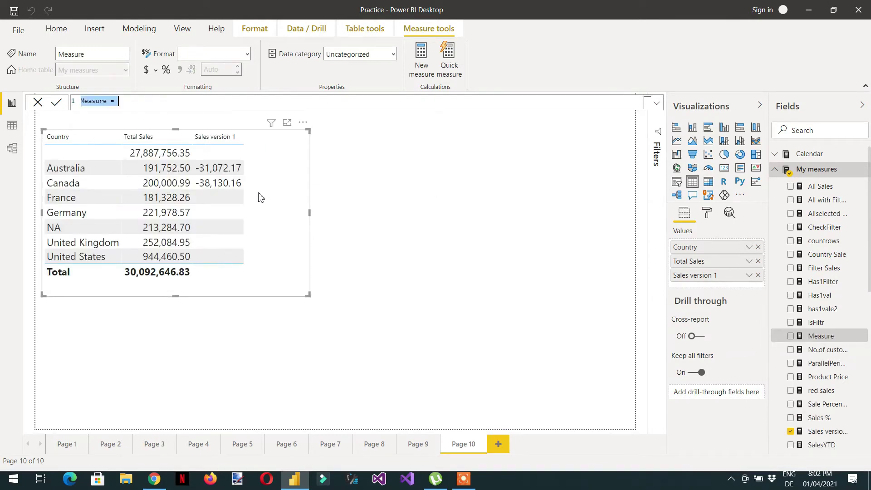
{"action": "key", "text": "ctrl+v"}
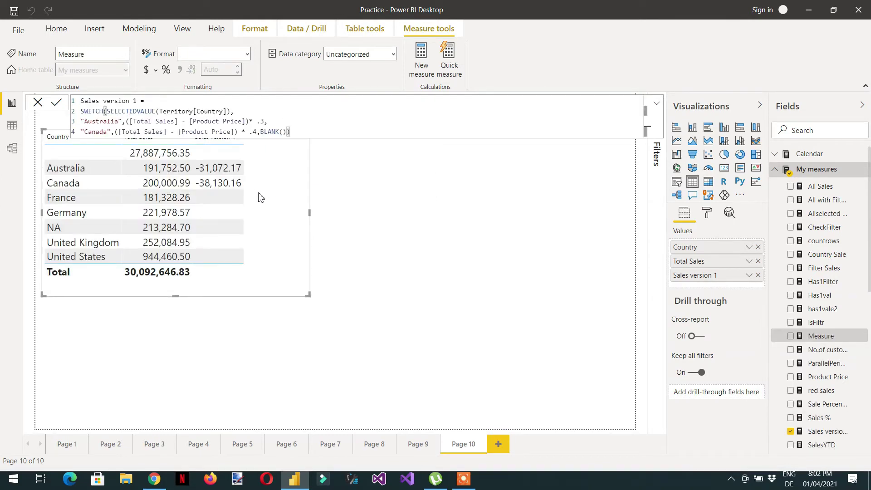
{"action": "left_click", "coordinate": [137, 101]}
{"action": "key", "text": "BackSpace"}
{"action": "type", "text": "2"}
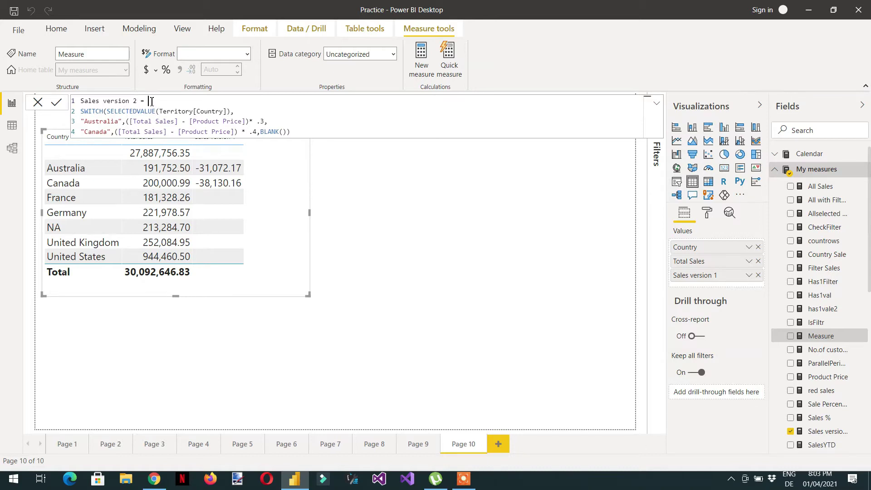
Insert two blank lines above SWITCH and start a variable there as VAR SelectedProduct = SELECTEDVALUE(.
{"action": "key", "text": "shift+Return"}
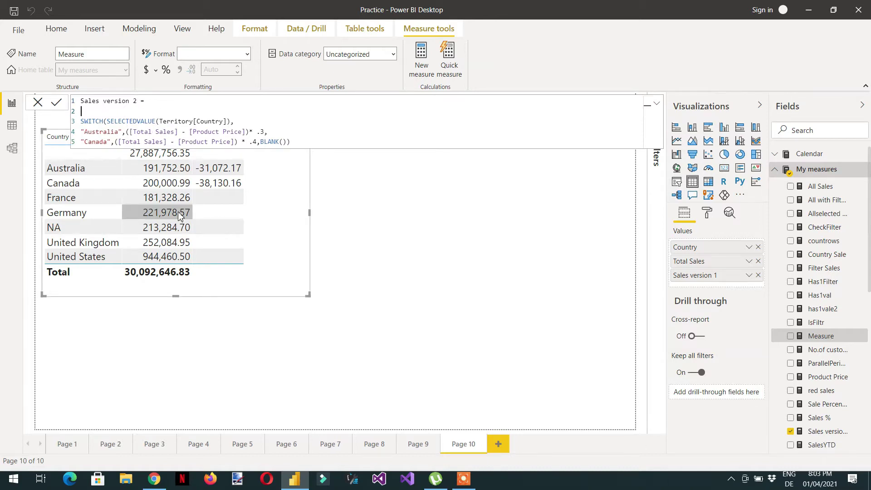
{"action": "key", "text": "shift+Return"}
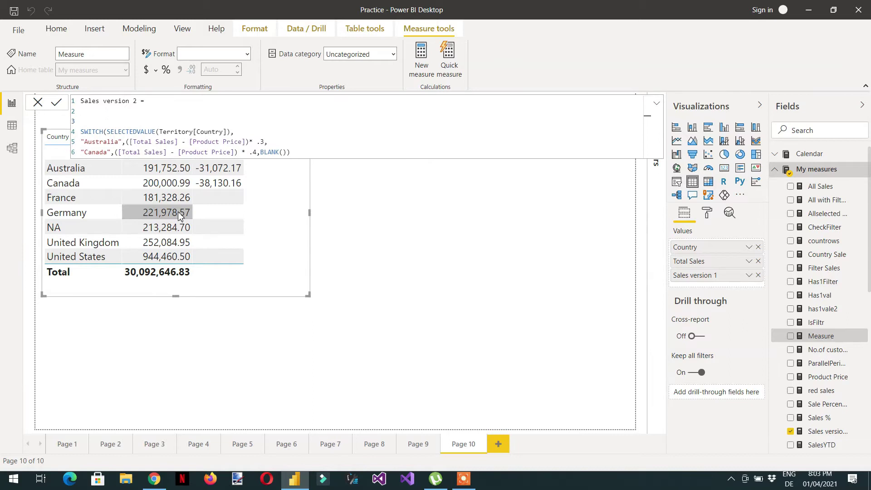
{"action": "key", "text": "Up"}
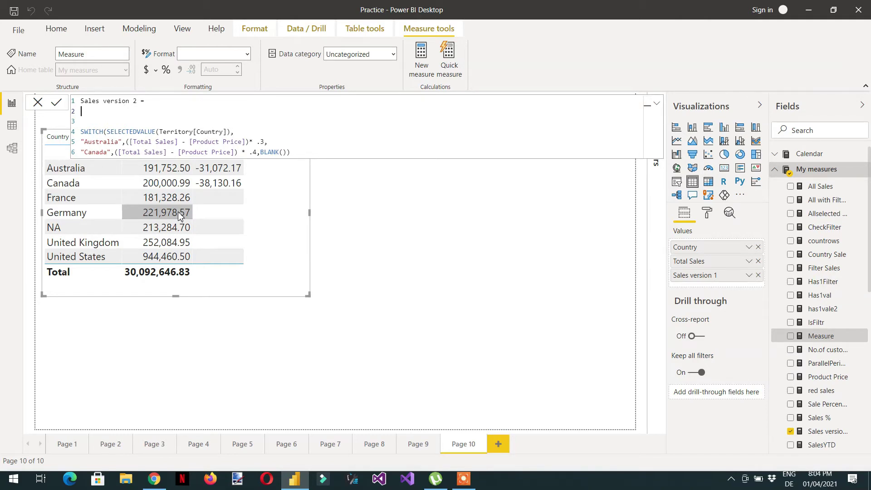
{"action": "type", "text": "VAR "}
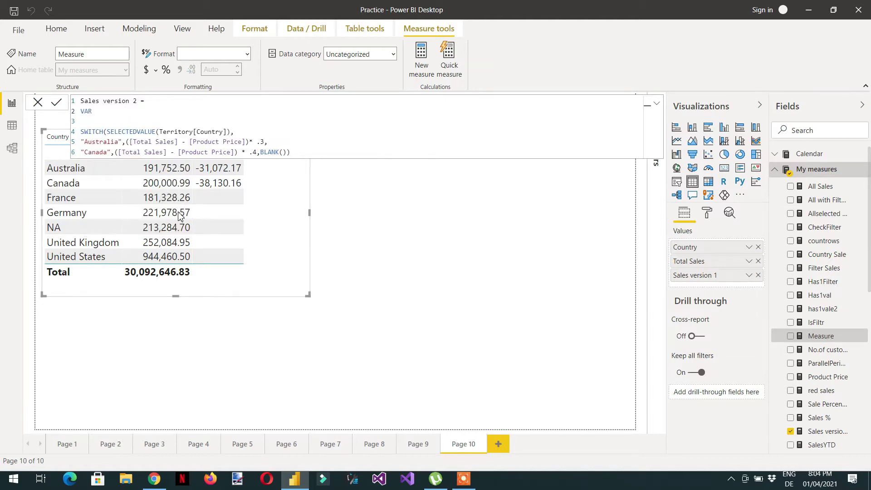
{"action": "type", "text": "SelectedProduct = sele"}
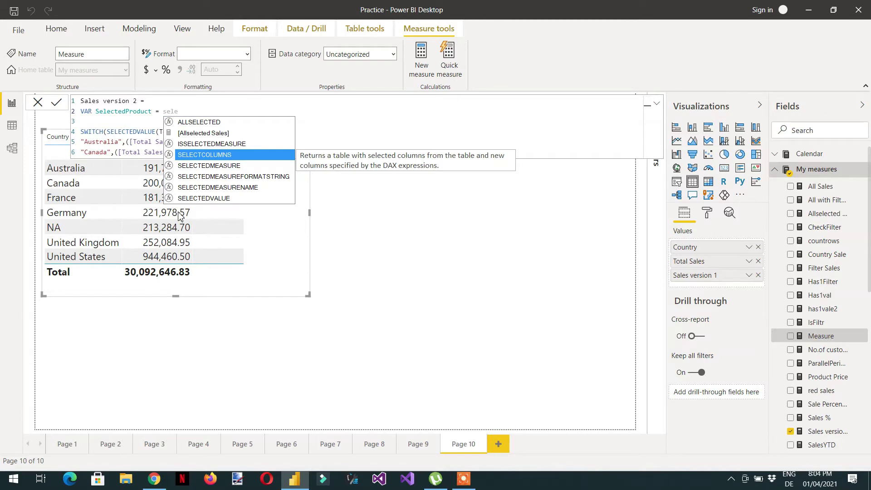
{"action": "key", "text": "Down"}
{"action": "key", "text": "Down"}
{"action": "key", "text": "Down"}
{"action": "key", "text": "Down"}
{"action": "key", "text": "Tab"}
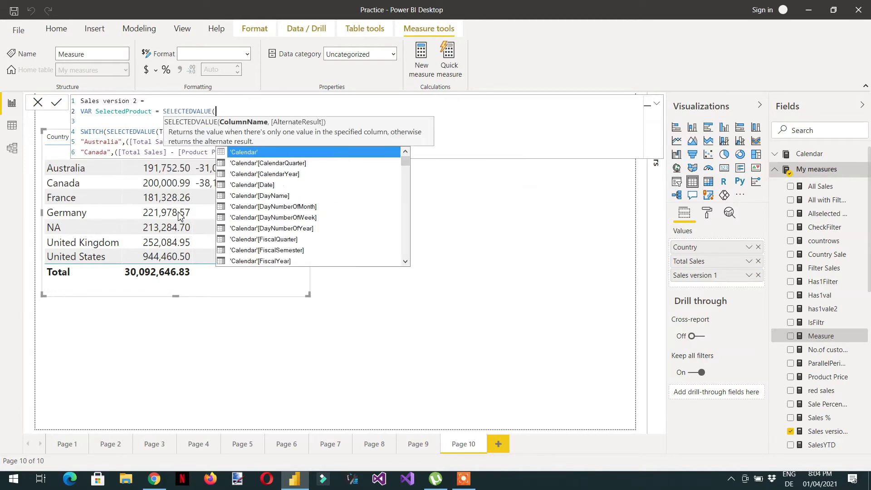
Use Territory[Country] as the column of the SelectedProduct variable's SELECTEDVALUE and close the parenthesis.
{"action": "type", "text": "t"}
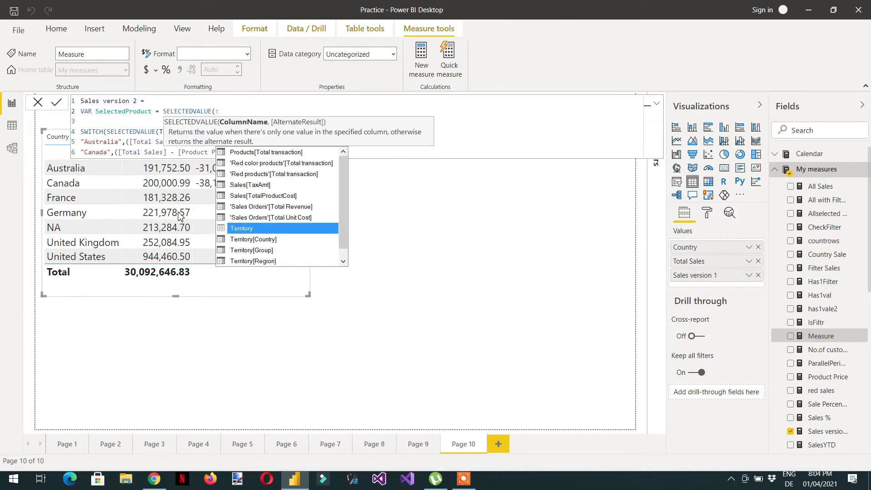
{"action": "key", "text": "BackSpace"}
{"action": "type", "text": "coun"}
{"action": "key", "text": "Down"}
{"action": "key", "text": "Down"}
{"action": "key", "text": "Down"}
{"action": "key", "text": "Tab"}
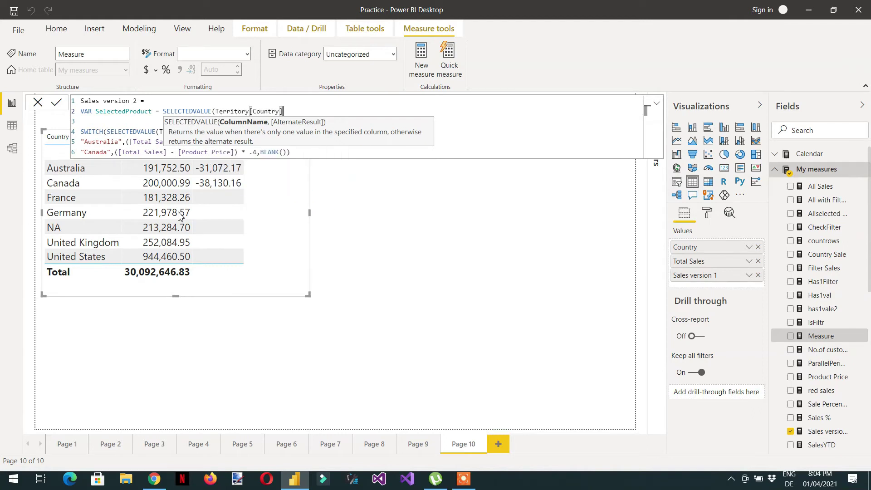
{"action": "type", "text": ")"}
Add a second variable on a new line: VAR TotalSale = [Total Sales].
{"action": "key", "text": "shift+Return"}
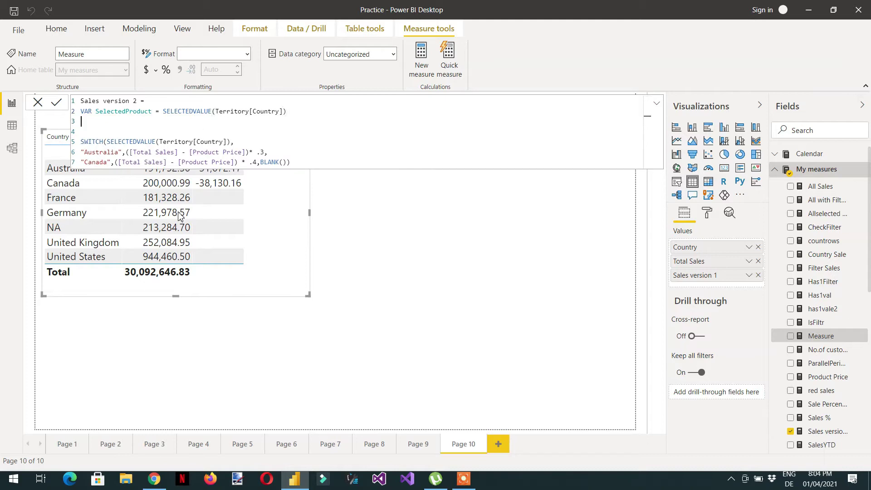
{"action": "type", "text": "VAR"}
{"action": "type", "text": "TotalSale = tot"}
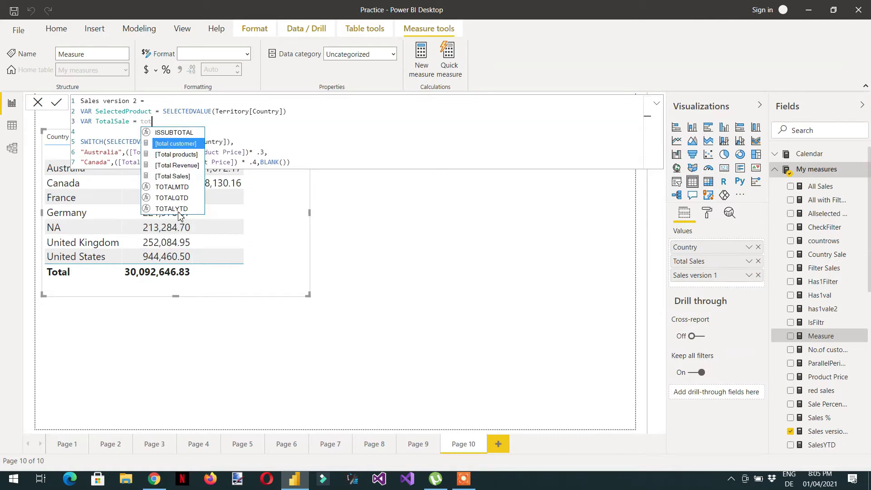
{"action": "type", "text": "al s"}
{"action": "key", "text": "Tab"}
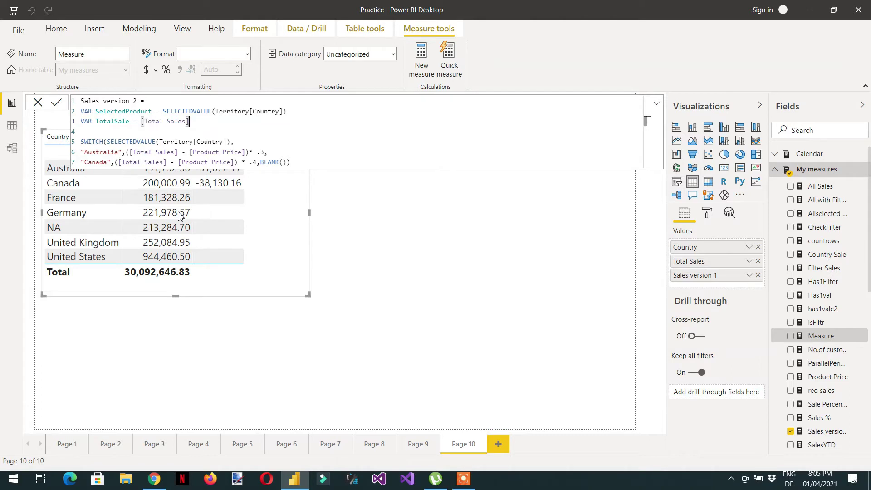
Add a third variable on a new line: VAR ProductPrice = [Product Price].
{"action": "key", "text": "shift+Return"}
{"action": "type", "text": "VA"}
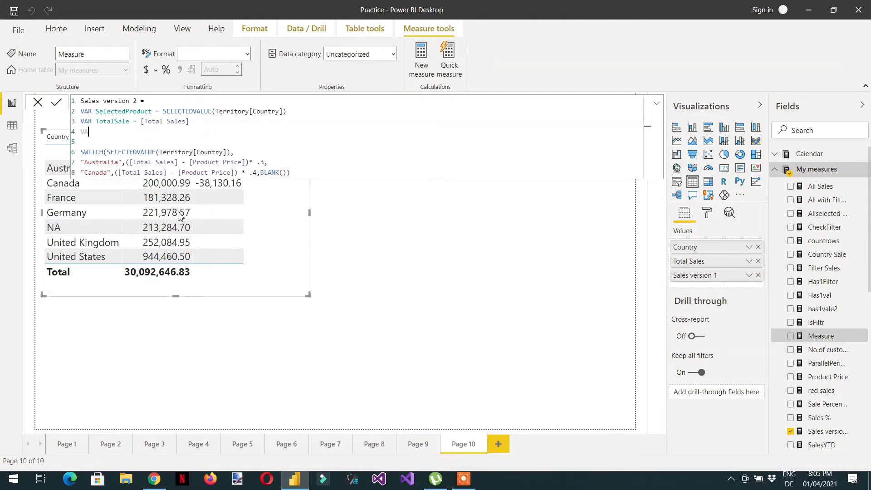
{"action": "type", "text": "R ProductPrice ="}
{"action": "type", "text": "Produ"}
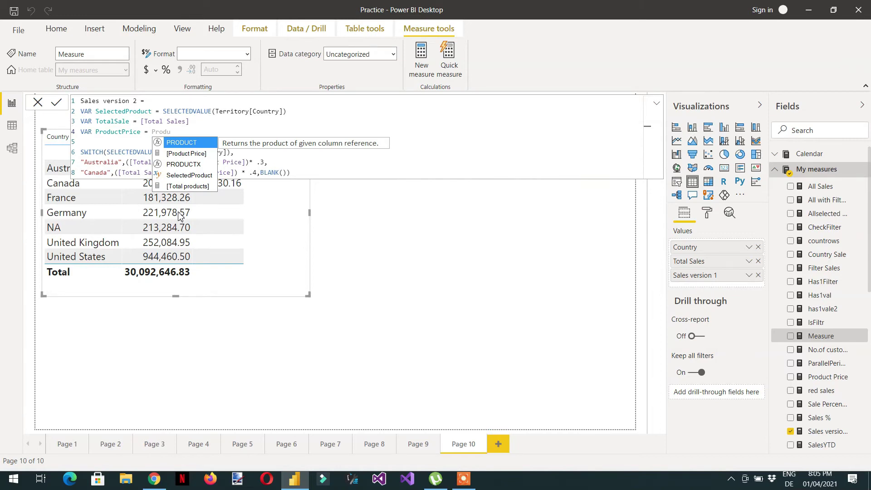
{"action": "key", "text": "Down"}
{"action": "key", "text": "Tab"}
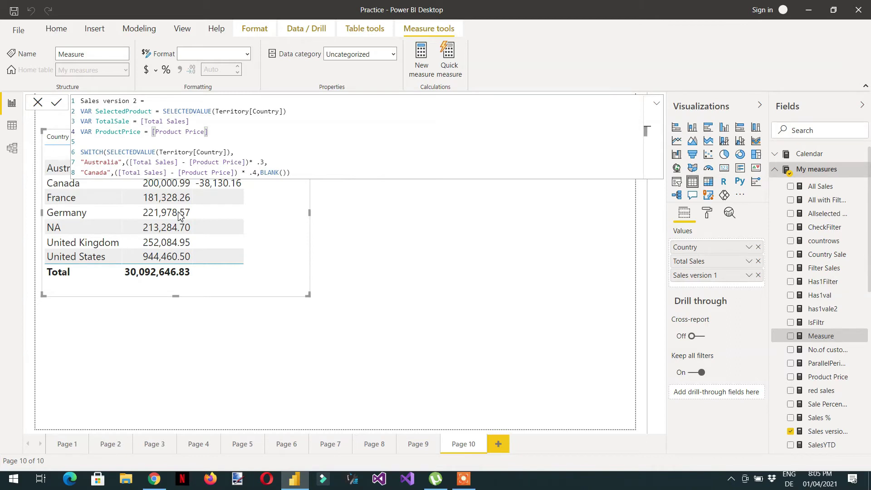
Add a RETURN keyword below the variables, separated from them by a blank line.
{"action": "key", "text": "Return"}
{"action": "key", "text": "Return"}
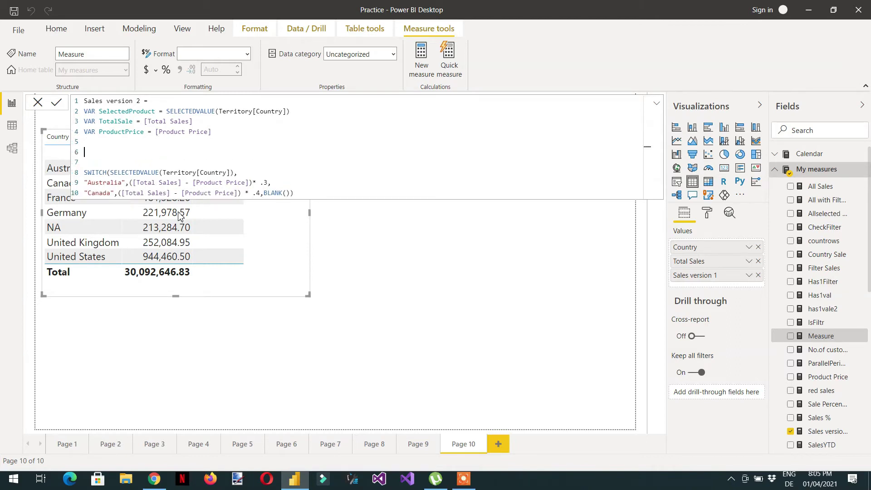
{"action": "type", "text": "RETURN"}
Remove the Territory[Country] argument from the SELECTEDVALUE call inside SWITCH.
{"action": "key", "text": "Down"}
{"action": "key", "text": "Down"}
{"action": "key", "text": "Down"}
{"action": "key", "text": "Up"}
{"action": "key", "text": "Right"}
{"action": "key", "text": "Right"}
{"action": "key", "text": "Right"}
{"action": "key", "text": "Right"}
{"action": "key", "text": "Right"}
{"action": "key", "text": "Right"}
{"action": "key", "text": "Right"}
{"action": "key", "text": "Right"}
{"action": "key", "text": "Right"}
{"action": "key", "text": "Right"}
{"action": "key", "text": "Right"}
{"action": "key", "text": "Right"}
{"action": "key", "text": "Right"}
{"action": "key", "text": "Right"}
{"action": "key", "text": "Right"}
{"action": "key", "text": "Right"}
{"action": "key", "text": "Right"}
{"action": "key", "text": "Right"}
{"action": "key", "text": "Right"}
{"action": "key", "text": "Right"}
{"action": "key", "text": "Right"}
{"action": "key", "text": "ctrl+shift+Left"}
{"action": "key", "text": "ctrl+shift+Left"}
{"action": "key", "text": "ctrl+shift+Left"}
{"action": "type", "text": "T"}
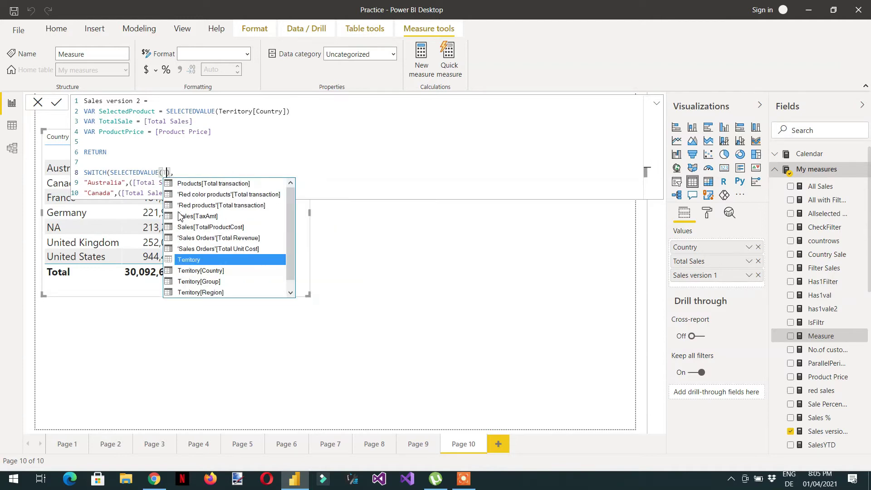
{"action": "key", "text": "BackSpace"}
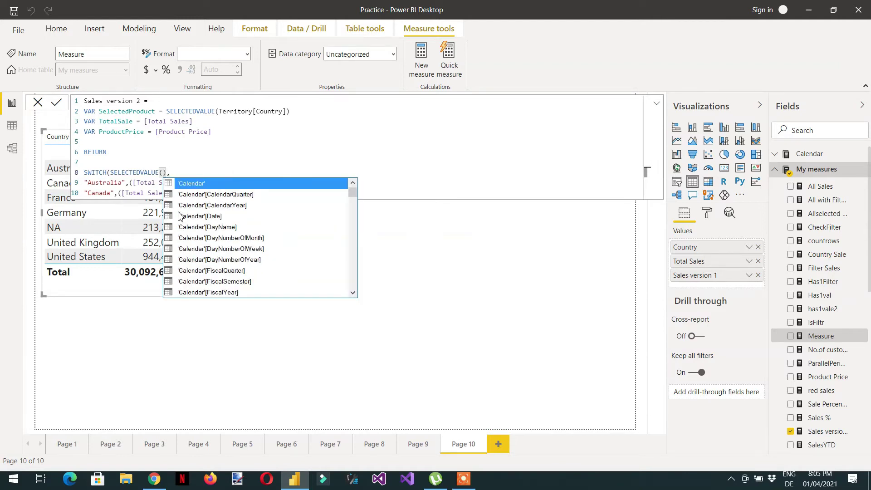
{"action": "type", "text": "sele"}
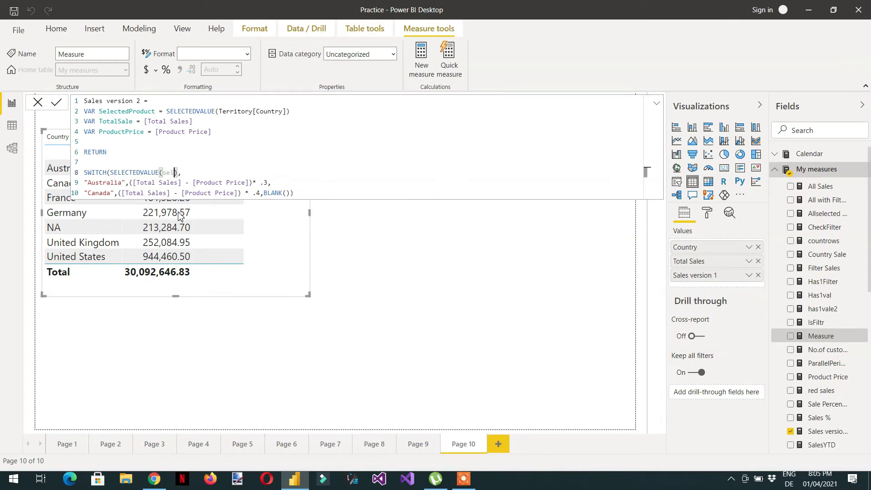
{"action": "key", "text": "BackSpace"}
{"action": "key", "text": "BackSpace"}
{"action": "key", "text": "BackSpace"}
{"action": "key", "text": "BackSpace"}
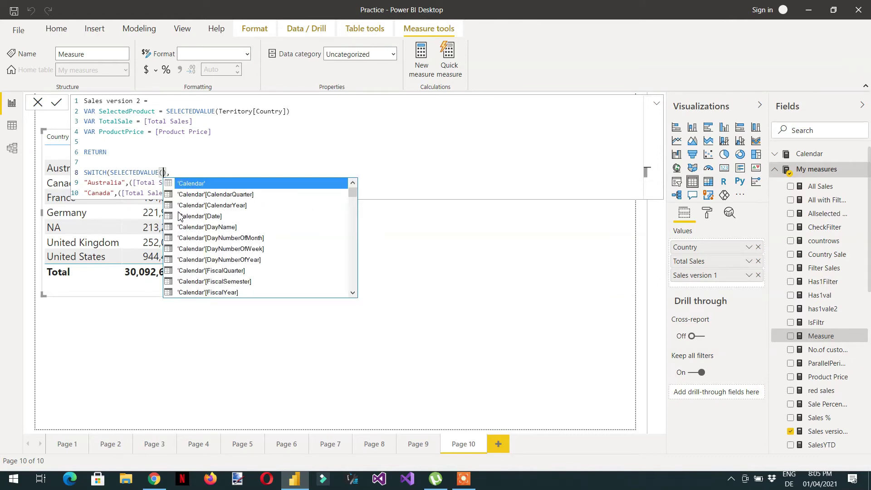
{"action": "type", "text": "sel"}
{"action": "key", "text": "BackSpace"}
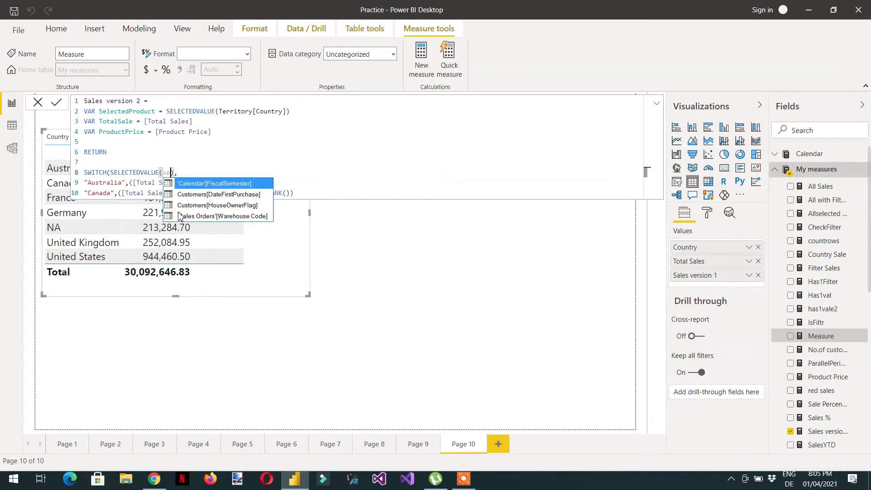
{"action": "key", "text": "BackSpace"}
{"action": "key", "text": "BackSpace"}
Delete the SELECTEDVALUE call from SWITCH and use TRUE() as the expression instead.
{"action": "key", "text": "BackSpace"}
{"action": "key", "text": "BackSpace"}
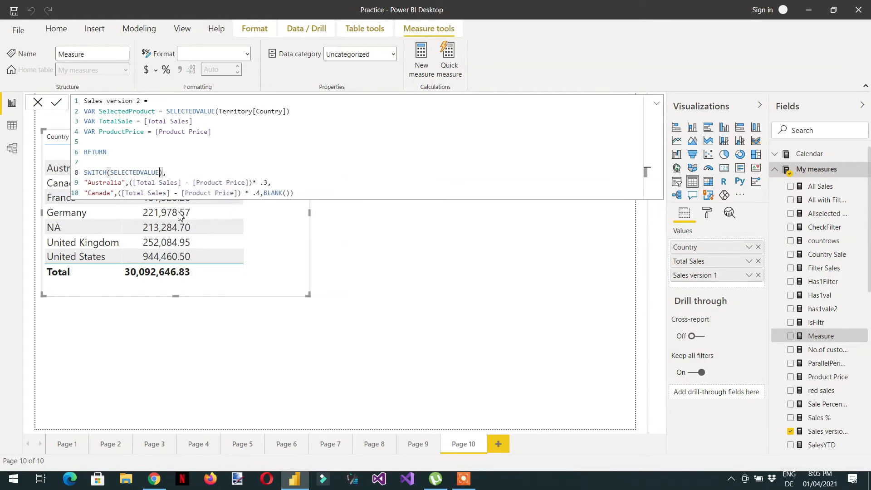
{"action": "key", "text": "BackSpace"}
{"action": "key", "text": "BackSpace"}
{"action": "key", "text": "BackSpace"}
{"action": "key", "text": "BackSpace"}
{"action": "key", "text": "BackSpace"}
{"action": "key", "text": "BackSpace"}
{"action": "key", "text": "BackSpace"}
{"action": "key", "text": "BackSpace"}
{"action": "key", "text": "BackSpace"}
{"action": "key", "text": "BackSpace"}
{"action": "key", "text": "BackSpace"}
{"action": "key", "text": "BackSpace"}
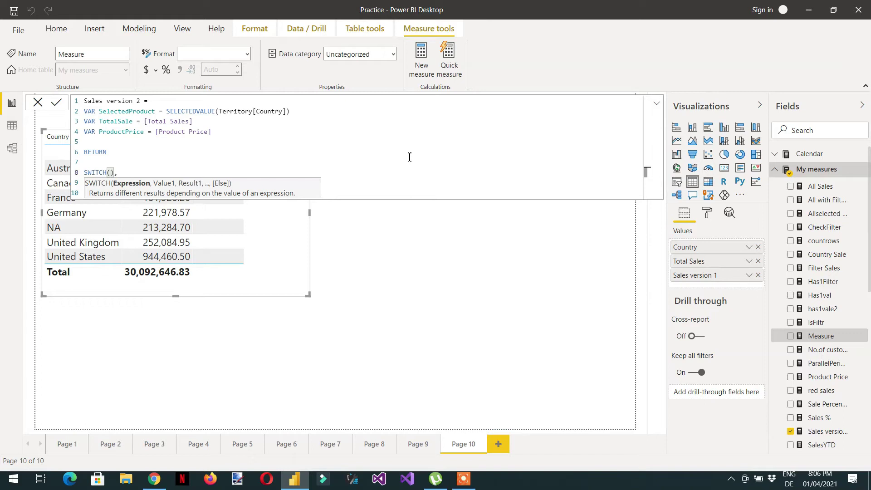
{"action": "type", "text": "Tru"}
{"action": "key", "text": "Tab"}
{"action": "key", "text": "ctrl+v"}
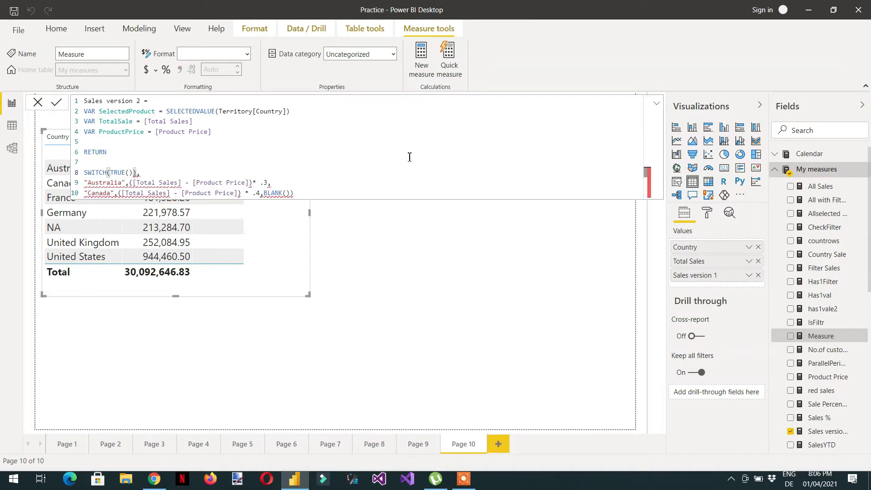
Remove the surplus parenthesis after TRUE() and turn the Australia case into the condition SelectedProduct = "Australia".
{"action": "key", "text": "Down"}
{"action": "key", "text": "Left"}
{"action": "key", "text": "Left"}
{"action": "key", "text": "Left"}
{"action": "key", "text": "Left"}
{"action": "key", "text": "Left"}
{"action": "key", "text": "Left"}
{"action": "key", "text": "Left"}
{"action": "key", "text": "Left"}
{"action": "key", "text": "Left"}
{"action": "key", "text": "Left"}
{"action": "key", "text": "Left"}
{"action": "key", "text": "Left"}
{"action": "key", "text": "Left"}
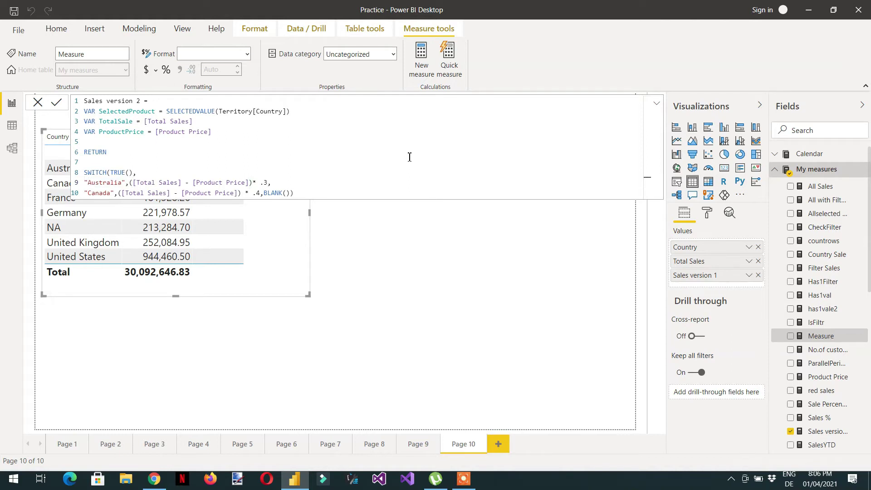
{"action": "type", "text": "selected"}
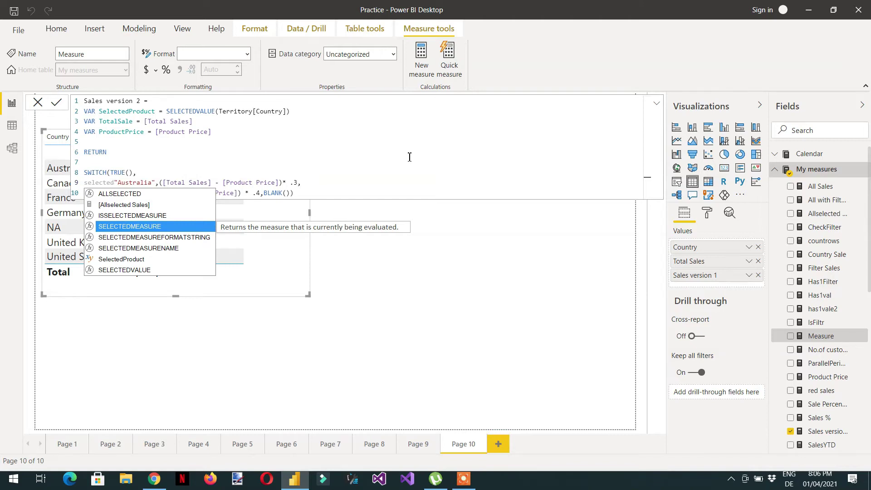
{"action": "type", "text": "P"}
{"action": "key", "text": "Tab"}
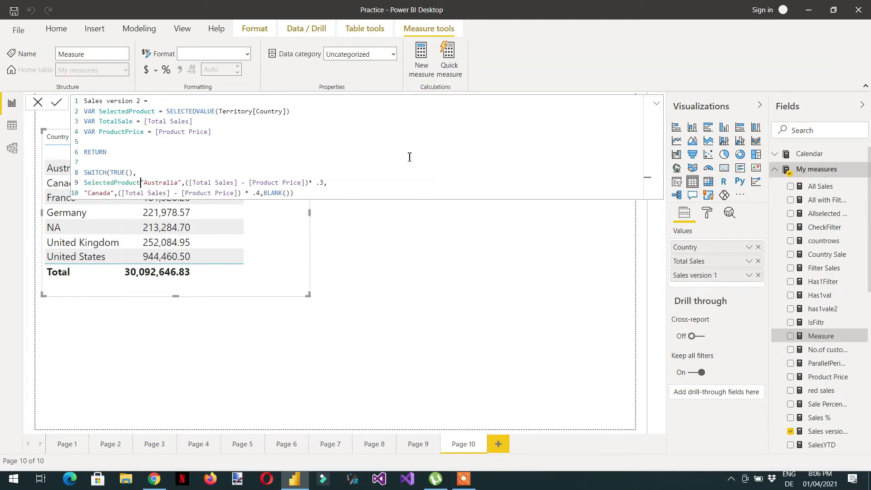
{"action": "type", "text": "="}
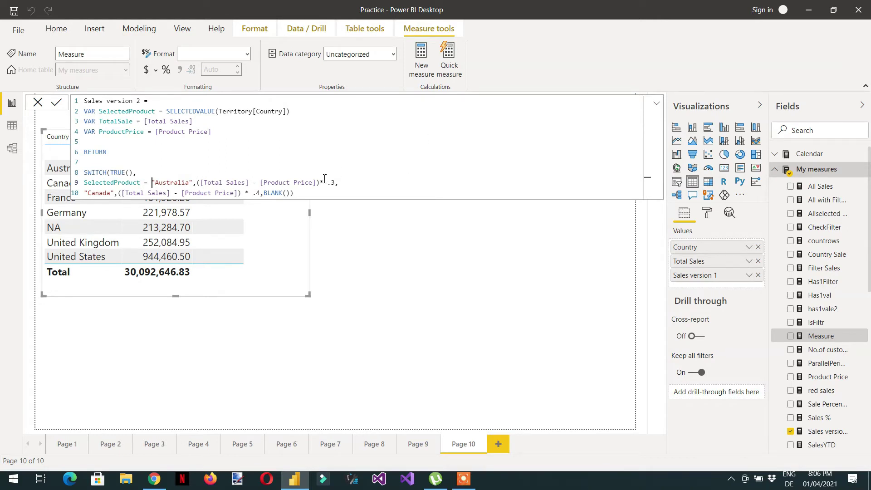
Replace [Total Sales] with the TotalSale variable in the Australia result.
{"action": "left_click", "coordinate": [248, 183]}
{"action": "key", "text": "BackSpace"}
{"action": "key", "text": "BackSpace"}
{"action": "key", "text": "BackSpace"}
{"action": "key", "text": "BackSpace"}
{"action": "key", "text": "BackSpace"}
{"action": "key", "text": "BackSpace"}
{"action": "key", "text": "BackSpace"}
{"action": "key", "text": "BackSpace"}
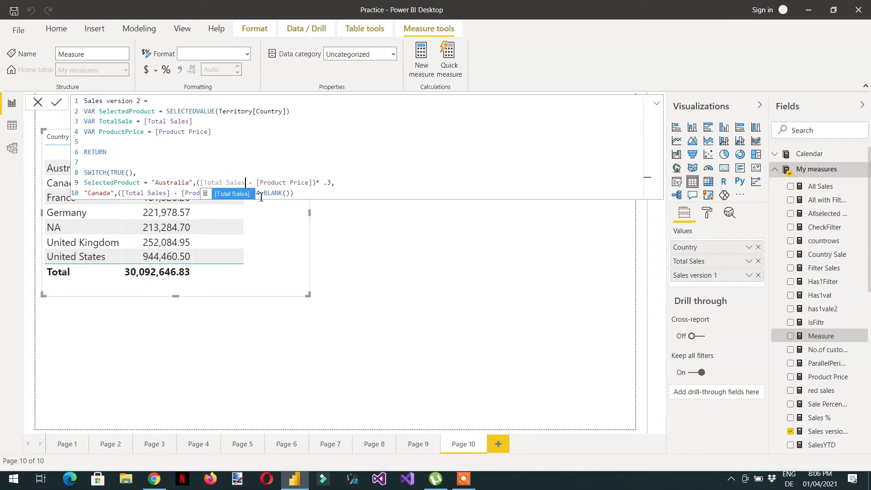
{"action": "key", "text": "BackSpace"}
{"action": "key", "text": "BackSpace"}
{"action": "key", "text": "BackSpace"}
{"action": "key", "text": "BackSpace"}
{"action": "key", "text": "BackSpace"}
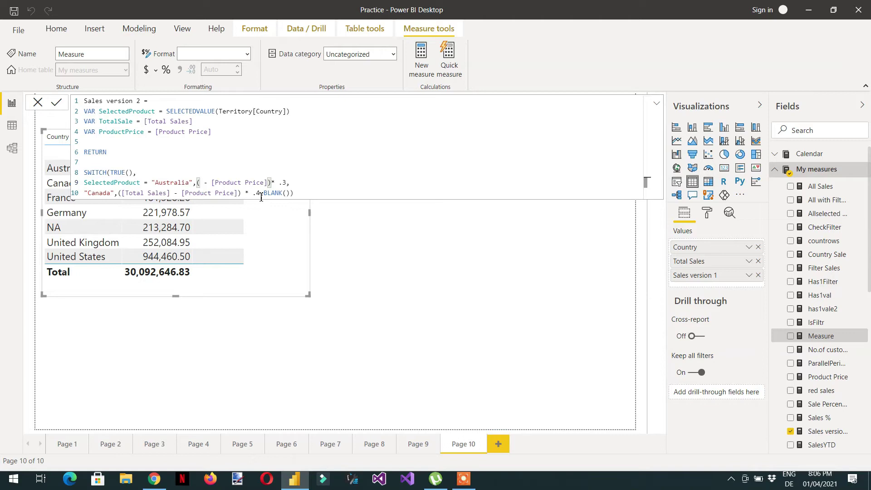
{"action": "type", "text": "totalsa"}
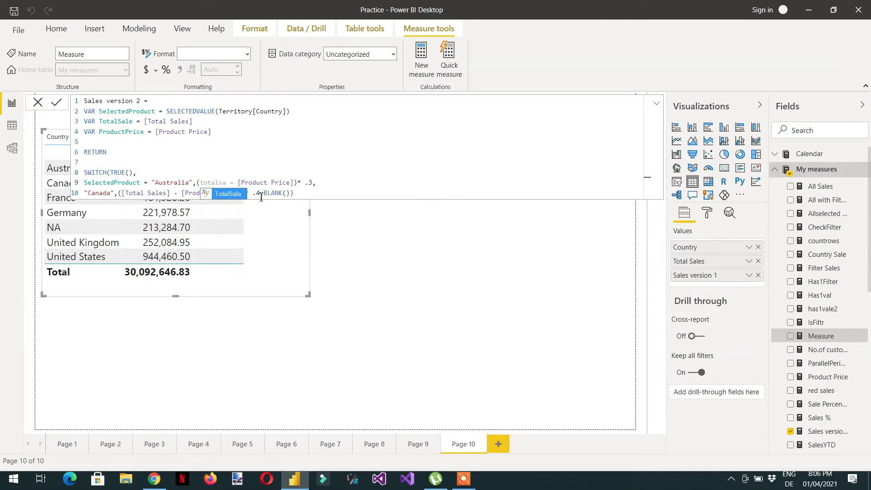
{"action": "key", "text": "Tab"}
{"action": "key", "text": "Right"}
{"action": "key", "text": "Right"}
{"action": "key", "text": "Right"}
{"action": "key", "text": "Right"}
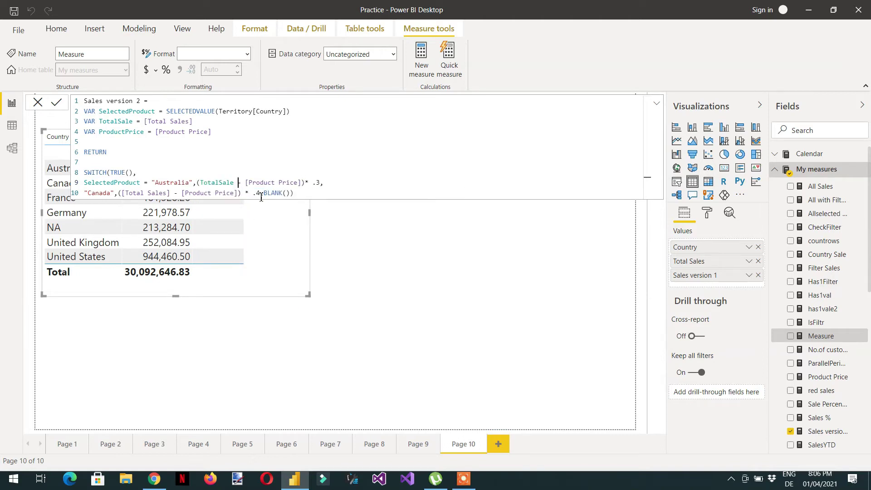
Replace [Product Price] with the ProductPrice variable in the Australia result.
{"action": "key", "text": "Right"}
{"action": "key", "text": "Right"}
{"action": "key", "text": "Right"}
{"action": "key", "text": "Right"}
{"action": "key", "text": "Right"}
{"action": "key", "text": "Right"}
{"action": "key", "text": "Right"}
{"action": "key", "text": "Right"}
{"action": "key", "text": "Right"}
{"action": "key", "text": "Right"}
{"action": "key", "text": "Right"}
{"action": "key", "text": "Right"}
{"action": "key", "text": "Right"}
{"action": "key", "text": "Right"}
{"action": "key", "text": "Right"}
{"action": "key", "text": "BackSpace"}
{"action": "key", "text": "BackSpace"}
{"action": "key", "text": "BackSpace"}
{"action": "key", "text": "BackSpace"}
{"action": "key", "text": "BackSpace"}
{"action": "key", "text": "BackSpace"}
{"action": "key", "text": "BackSpace"}
{"action": "key", "text": "BackSpace"}
{"action": "key", "text": "BackSpace"}
{"action": "key", "text": "BackSpace"}
{"action": "key", "text": "BackSpace"}
{"action": "key", "text": "BackSpace"}
{"action": "key", "text": "BackSpace"}
{"action": "key", "text": "BackSpace"}
{"action": "key", "text": "BackSpace"}
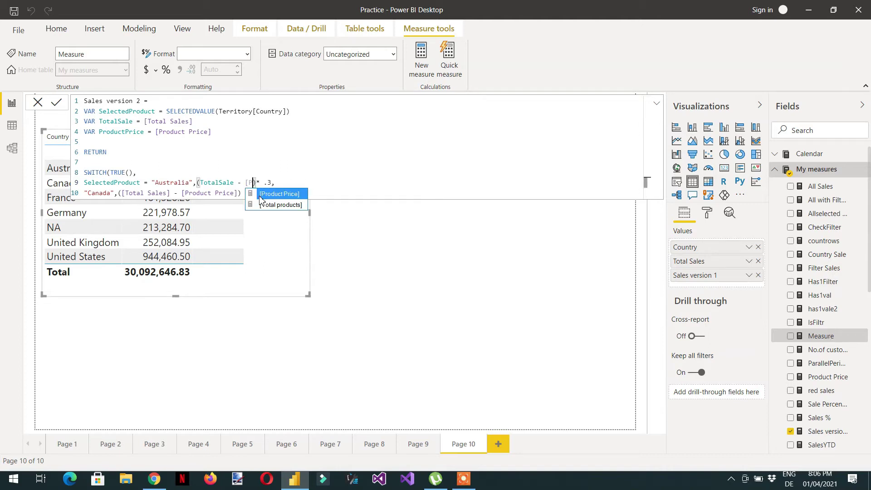
{"action": "type", "text": "produ"}
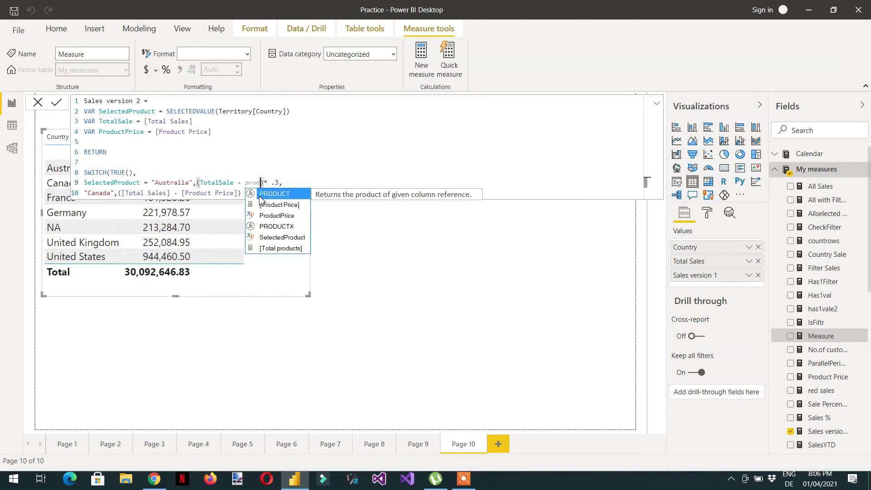
{"action": "key", "text": "Down"}
{"action": "key", "text": "Down"}
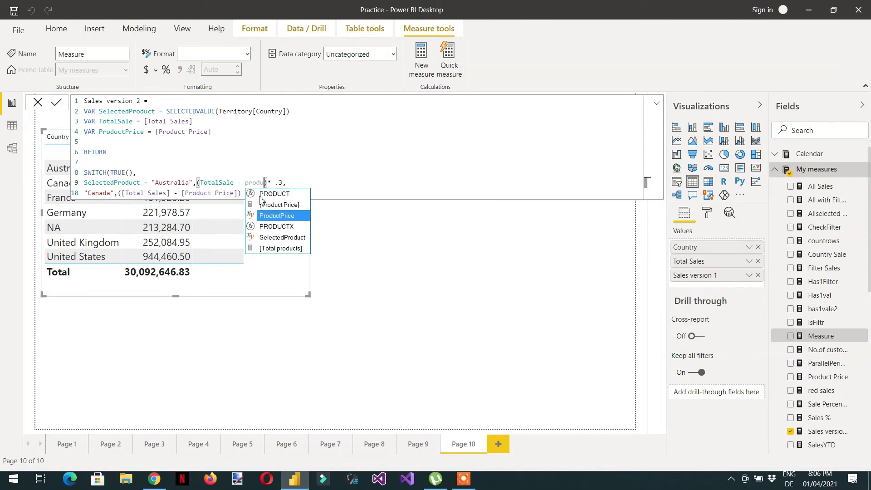
{"action": "left_click", "coordinate": [253, 218]}
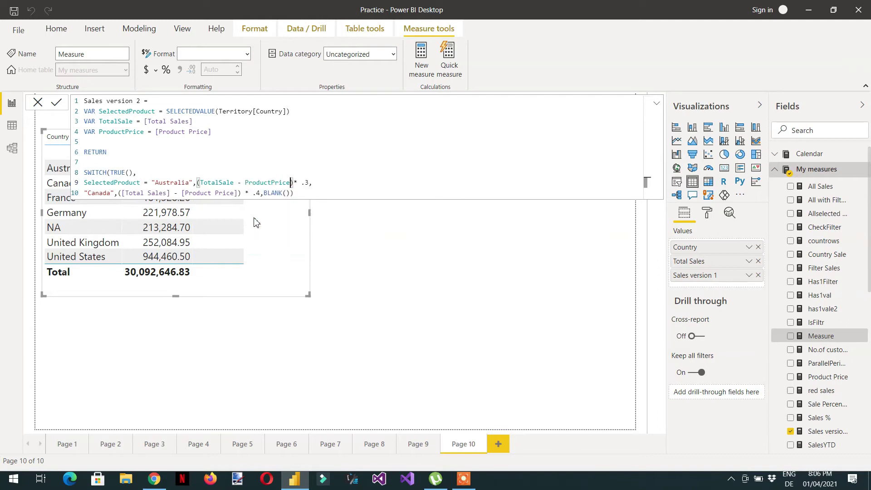
Turn the Canada case into the condition SelectedProduct = "Canada".
{"action": "left_click", "coordinate": [304, 192]}
{"action": "key", "text": "Left"}
{"action": "key", "text": "Left"}
{"action": "key", "text": "Left"}
{"action": "key", "text": "Left"}
{"action": "key", "text": "Left"}
{"action": "key", "text": "Left"}
{"action": "key", "text": "Left"}
{"action": "key", "text": "Left"}
{"action": "key", "text": "Left"}
{"action": "key", "text": "Left"}
{"action": "key", "text": "Left"}
{"action": "key", "text": "Left"}
{"action": "key", "text": "Left"}
{"action": "key", "text": "Left"}
{"action": "key", "text": "Left"}
{"action": "key", "text": "Left"}
{"action": "key", "text": "Left"}
{"action": "key", "text": "Left"}
{"action": "key", "text": "Left"}
{"action": "key", "text": "Left"}
{"action": "key", "text": "Left"}
{"action": "key", "text": "Left"}
{"action": "type", "text": "sel"}
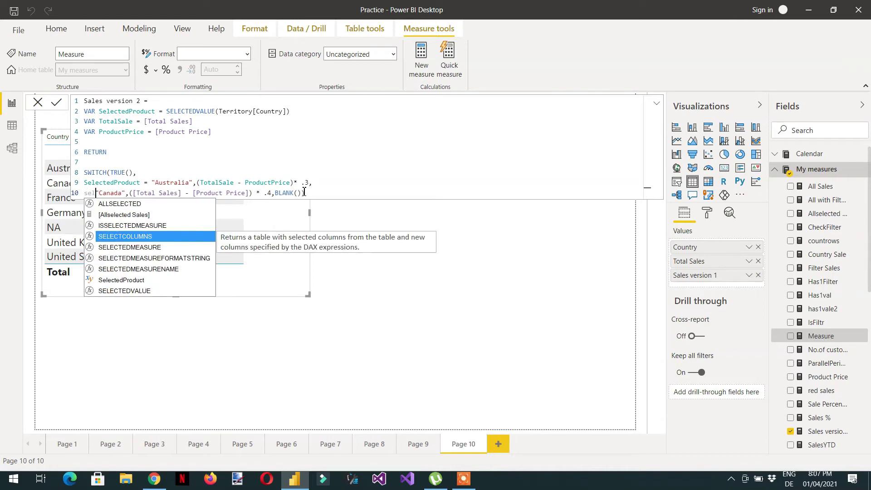
{"action": "key", "text": "Down"}
{"action": "key", "text": "Down"}
{"action": "key", "text": "Down"}
{"action": "key", "text": "Down"}
{"action": "key", "text": "Tab"}
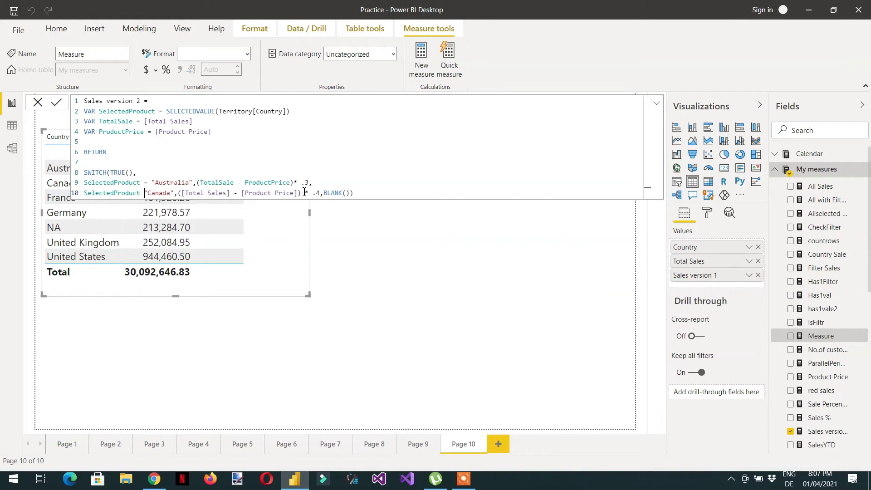
{"action": "type", "text": "="}
Replace [Total Sales] with the TotalSale variable in the Canada result.
{"action": "key", "text": "ctrl+Right"}
{"action": "key", "text": "ctrl+Right"}
{"action": "key", "text": "ctrl+Right"}
{"action": "key", "text": "ctrl+Right"}
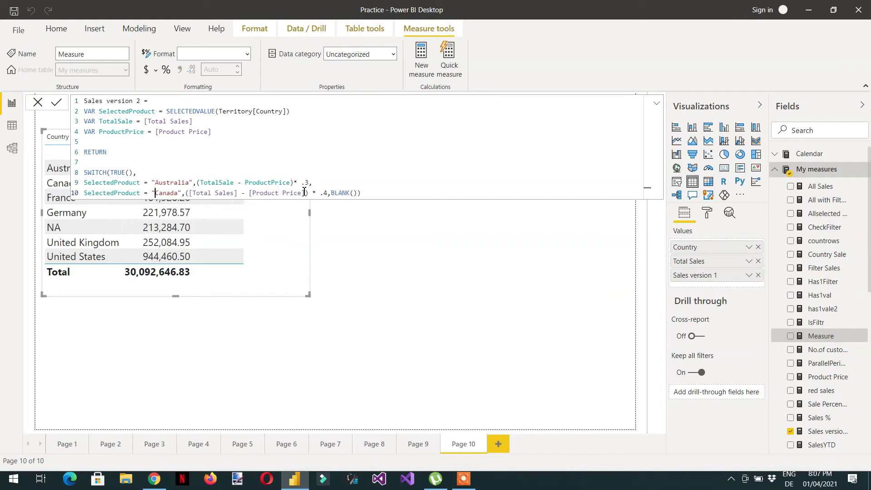
{"action": "key", "text": "Right"}
{"action": "key", "text": "Right"}
{"action": "key", "text": "Right"}
{"action": "key", "text": "Right"}
{"action": "key", "text": "BackSpace"}
{"action": "key", "text": "BackSpace"}
{"action": "key", "text": "BackSpace"}
{"action": "key", "text": "BackSpace"}
{"action": "key", "text": "BackSpace"}
{"action": "key", "text": "BackSpace"}
{"action": "key", "text": "BackSpace"}
{"action": "key", "text": "BackSpace"}
{"action": "key", "text": "BackSpace"}
{"action": "key", "text": "BackSpace"}
{"action": "key", "text": "BackSpace"}
{"action": "key", "text": "BackSpace"}
{"action": "key", "text": "BackSpace"}
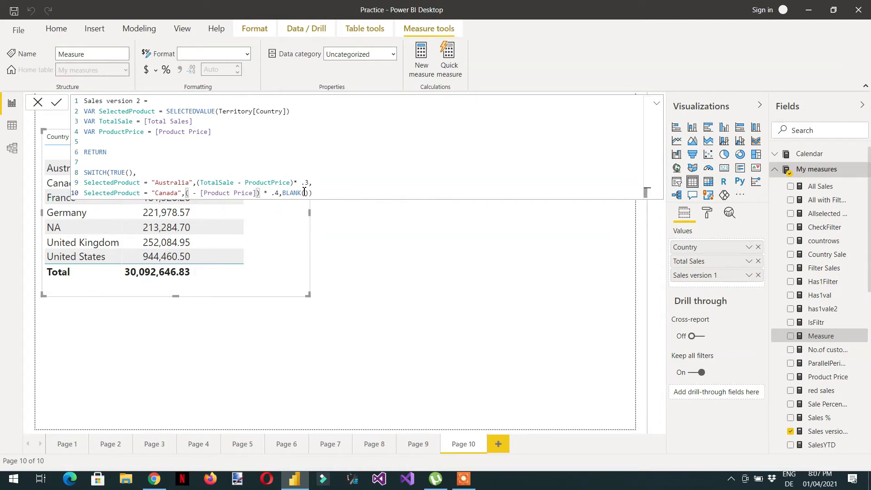
{"action": "type", "text": "totalS"}
{"action": "key", "text": "Tab"}
Replace [Product Price] with the ProductPrice variable in the Canada result and commit the Sales version 2 measure.
{"action": "key", "text": "Right"}
{"action": "key", "text": "Right"}
{"action": "key", "text": "Right"}
{"action": "key", "text": "Right"}
{"action": "key", "text": "Right"}
{"action": "key", "text": "Right"}
{"action": "key", "text": "Right"}
{"action": "key", "text": "Right"}
{"action": "key", "text": "Right"}
{"action": "key", "text": "Right"}
{"action": "key", "text": "Right"}
{"action": "key", "text": "BackSpace"}
{"action": "key", "text": "BackSpace"}
{"action": "key", "text": "BackSpace"}
{"action": "key", "text": "BackSpace"}
{"action": "key", "text": "BackSpace"}
{"action": "key", "text": "BackSpace"}
{"action": "key", "text": "BackSpace"}
{"action": "key", "text": "BackSpace"}
{"action": "key", "text": "BackSpace"}
{"action": "key", "text": "BackSpace"}
{"action": "key", "text": "BackSpace"}
{"action": "key", "text": "BackSpace"}
{"action": "key", "text": "BackSpace"}
{"action": "key", "text": "BackSpace"}
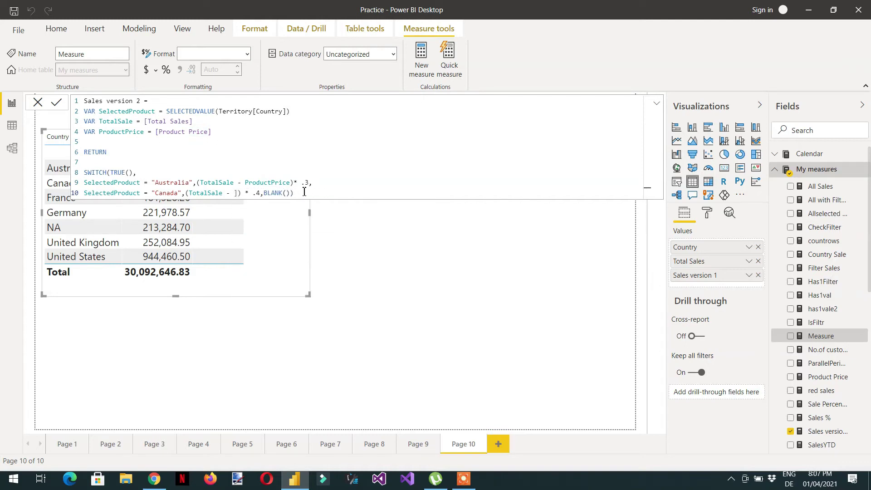
{"action": "key", "text": "Right"}
{"action": "type", "text": "prod"}
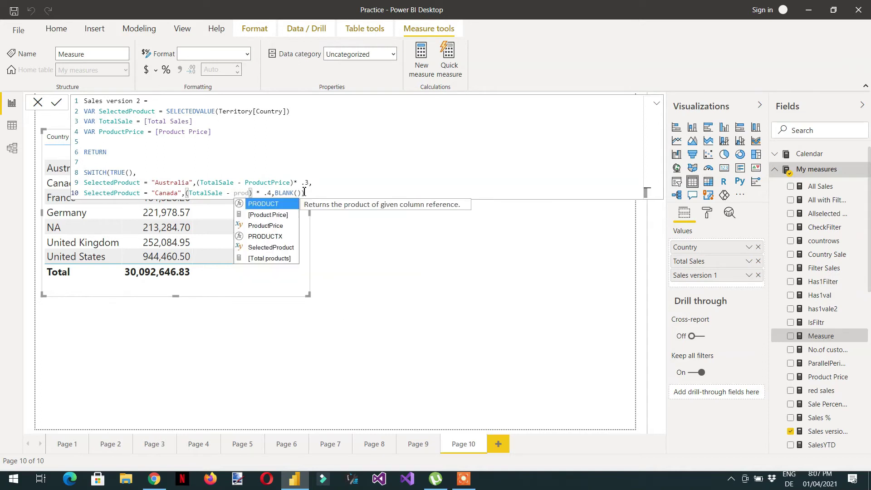
{"action": "key", "text": "Down"}
{"action": "key", "text": "Down"}
{"action": "key", "text": "Tab"}
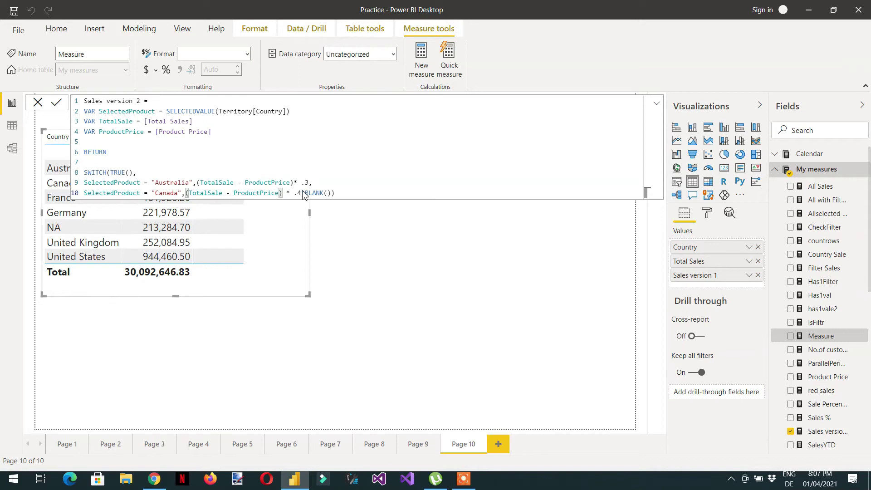
{"action": "key", "text": "Return"}
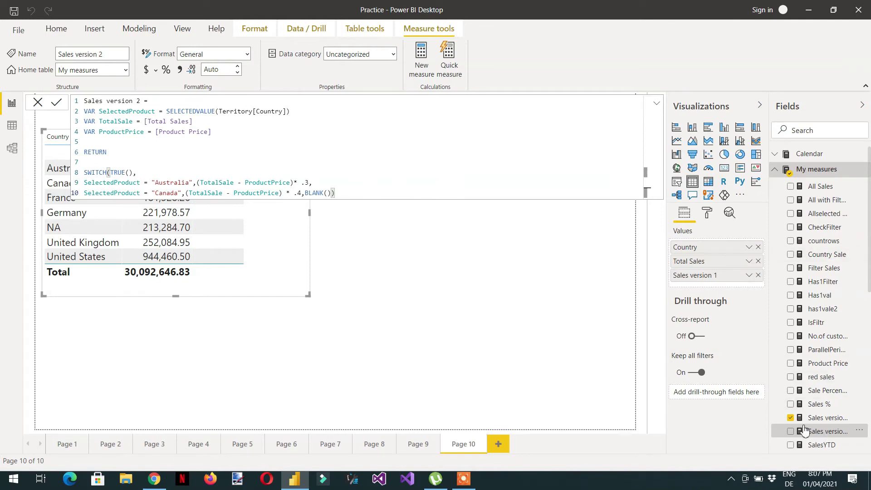
Add the Sales version 2 measure to the country table and widen the table visual.
{"action": "left_click", "coordinate": [791, 432]}
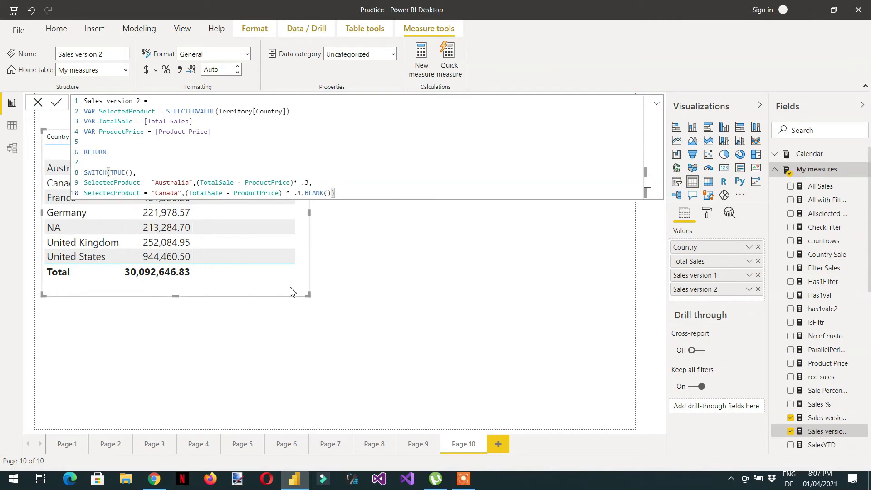
{"action": "left_click", "coordinate": [656, 106]}
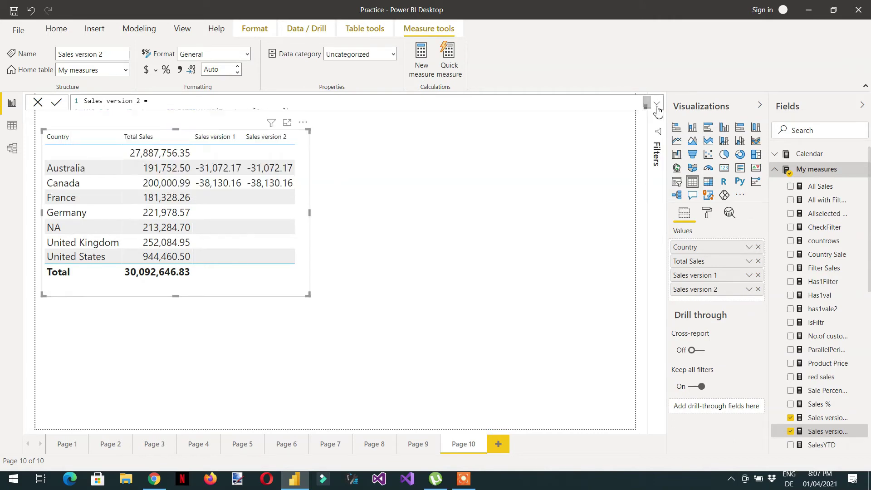
{"action": "left_click_drag", "start_coordinate": [311, 213], "coordinate": [355, 215]}
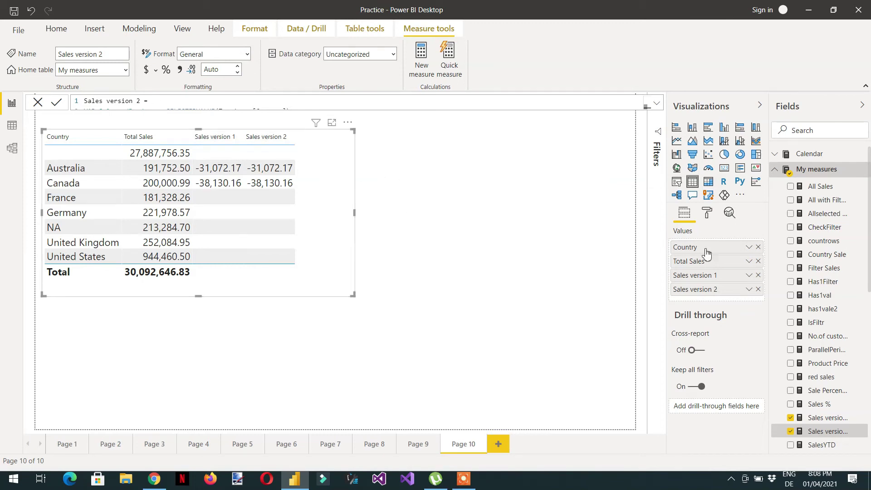
Remove Total Sales from the country table and shrink the table visual in width and height.
{"action": "left_click", "coordinate": [758, 262]}
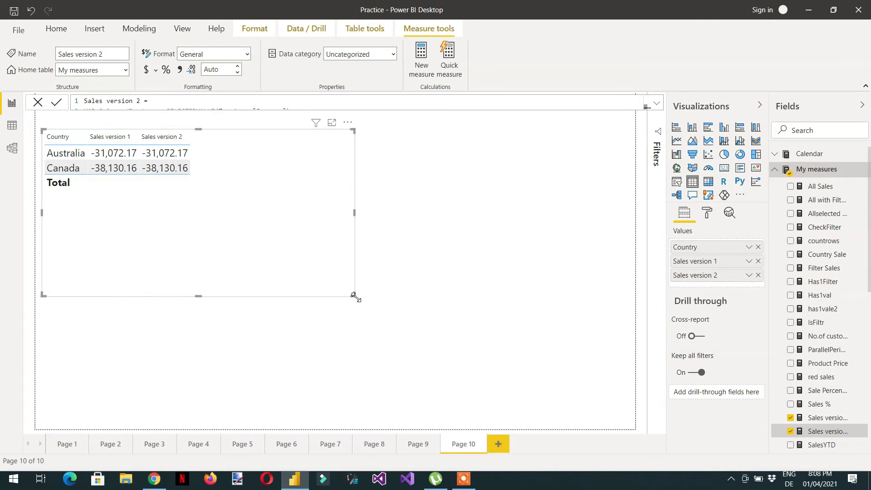
{"action": "left_click_drag", "start_coordinate": [357, 297], "coordinate": [312, 265]}
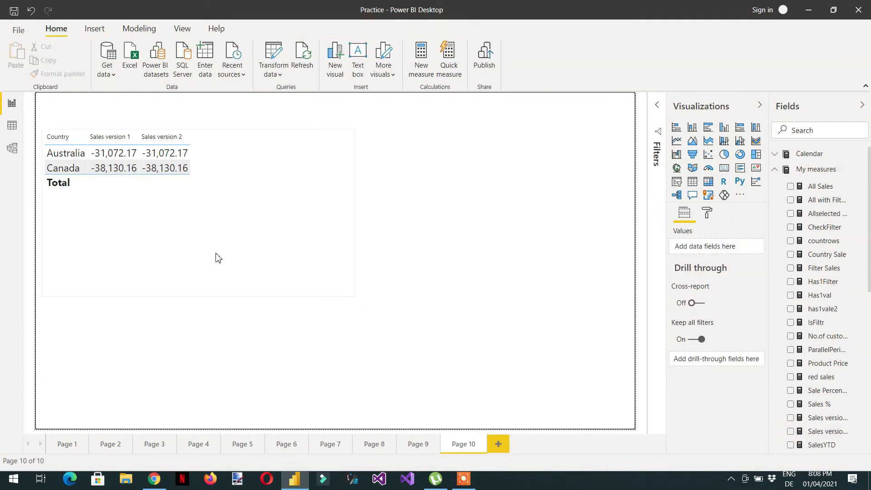
{"action": "left_click", "coordinate": [189, 247]}
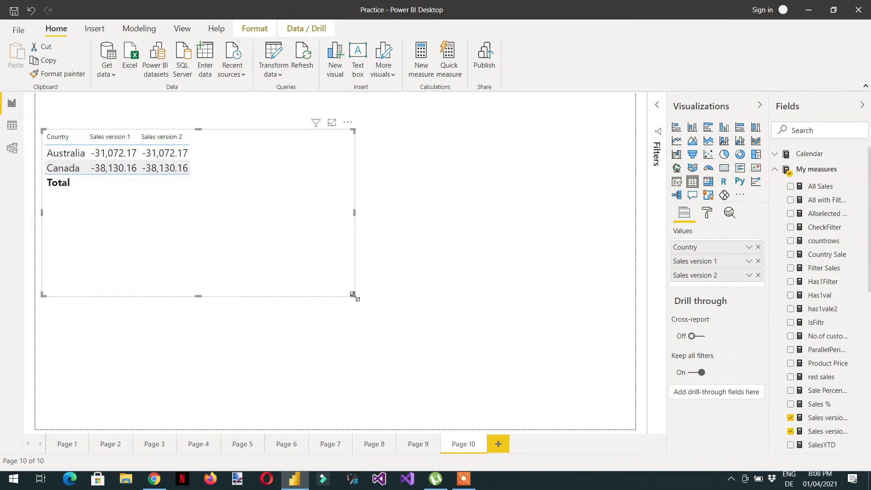
{"action": "left_click_drag", "start_coordinate": [351, 298], "coordinate": [268, 256]}
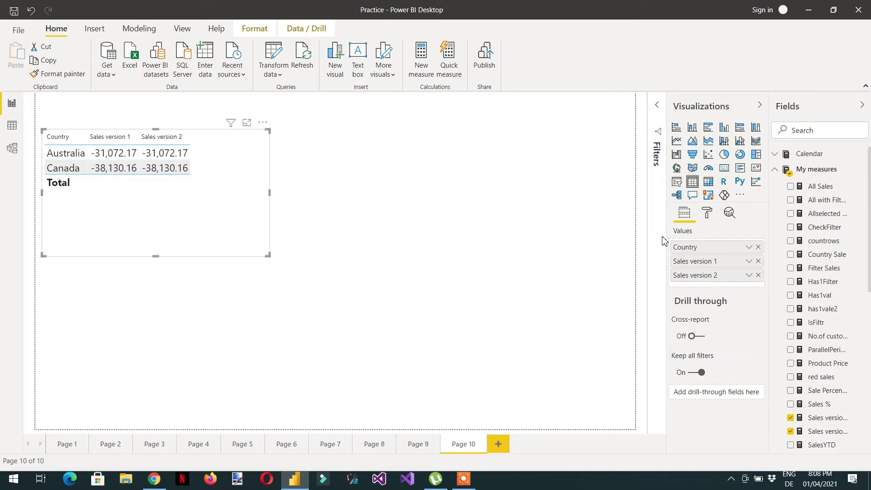
Convert the table to a pie chart and remove Sales version 2 from its values.
{"action": "left_click", "coordinate": [725, 156]}
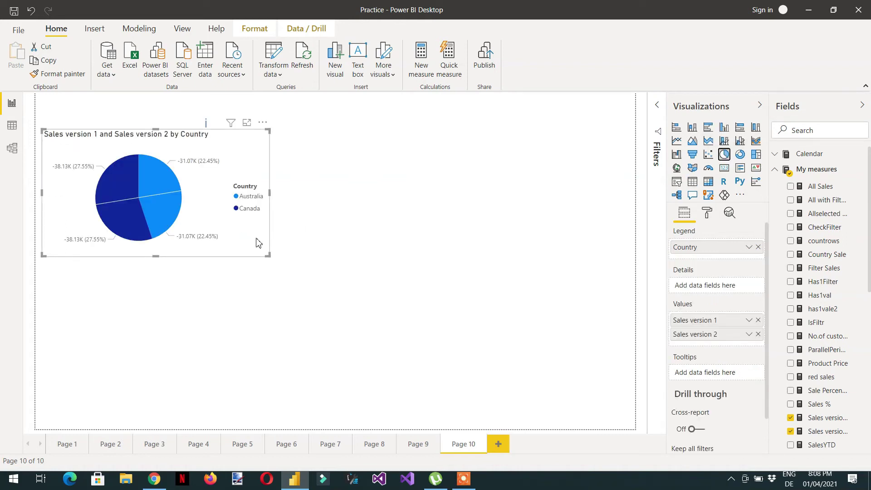
{"action": "left_click", "coordinate": [758, 335]}
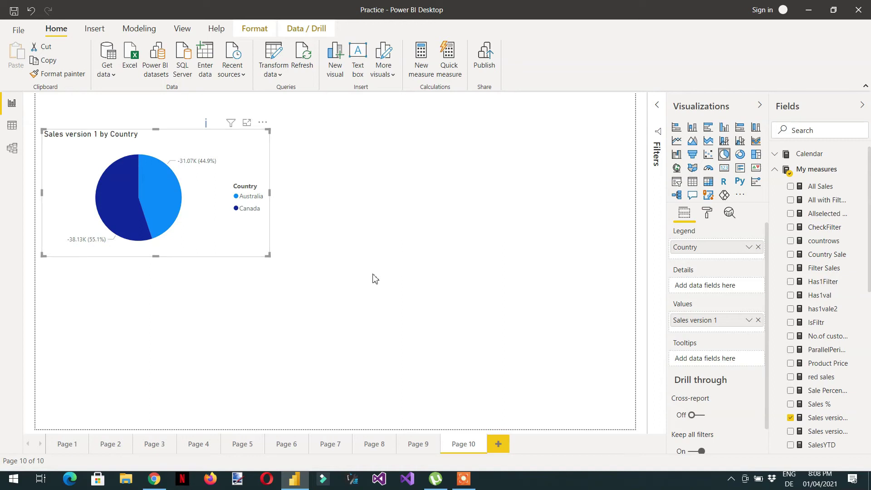
Duplicate the Sales version 1 pie chart and place the copy below the original.
{"action": "key", "text": "ctrl+c"}
{"action": "key", "text": "ctrl+v"}
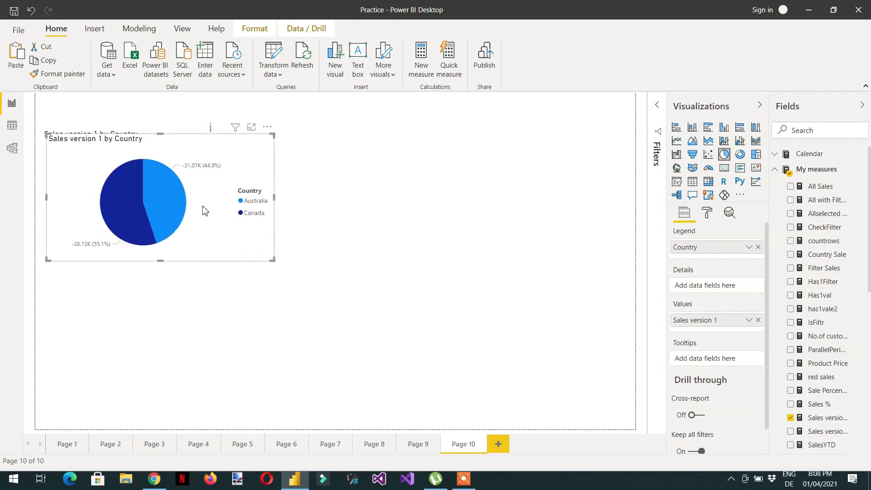
{"action": "left_click_drag", "start_coordinate": [198, 209], "coordinate": [215, 349]}
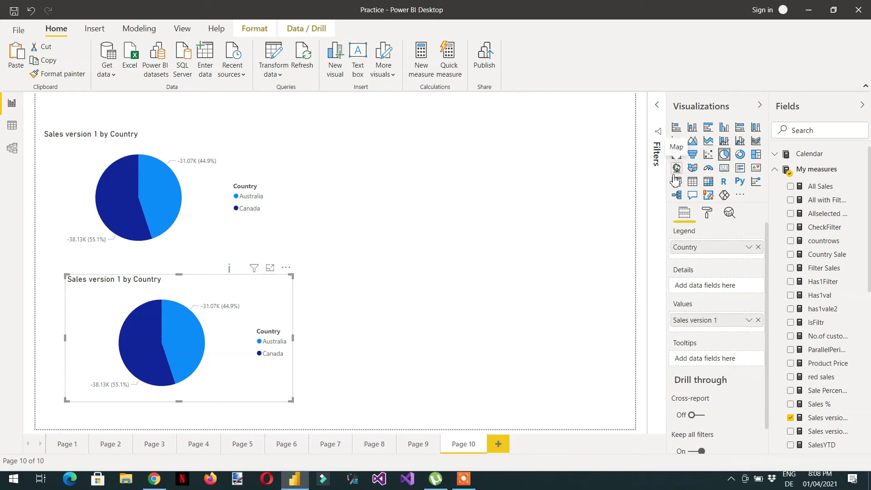
Convert the copied pie to a stacked bar chart of Sales version 2 by Country and align it under the original pie.
{"action": "left_click", "coordinate": [677, 129]}
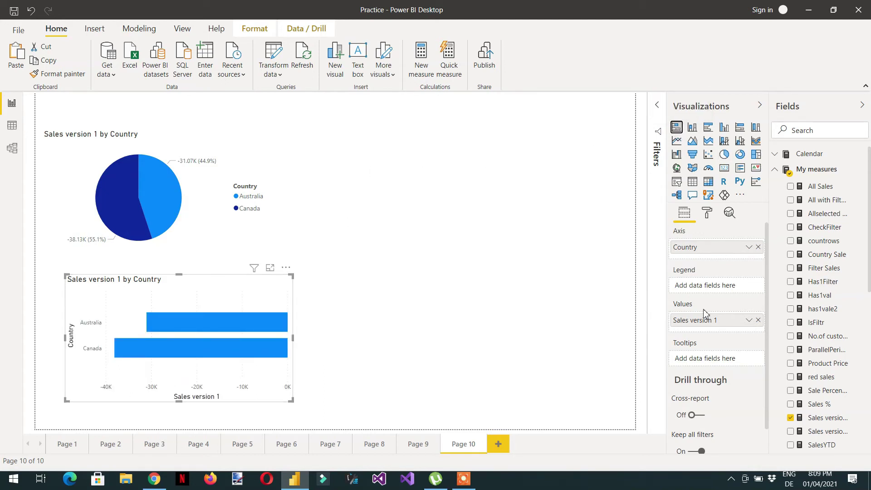
{"action": "left_click", "coordinate": [758, 320]}
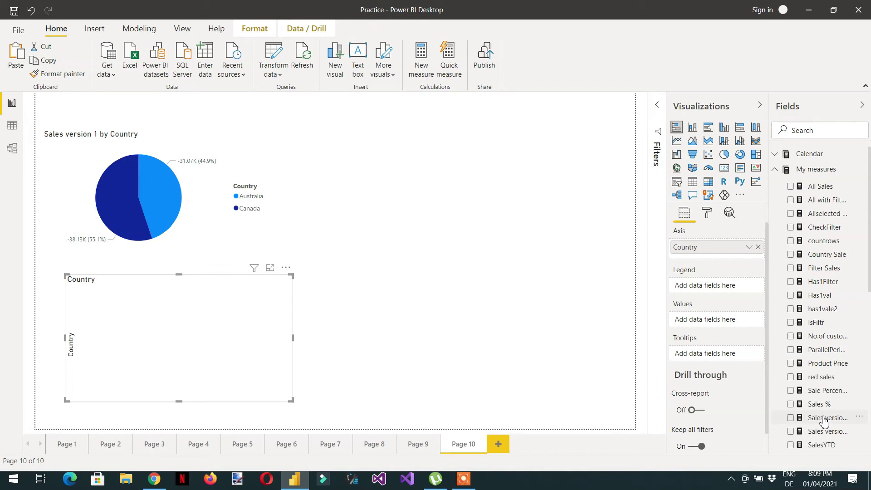
{"action": "left_click_drag", "start_coordinate": [812, 425], "coordinate": [720, 321]}
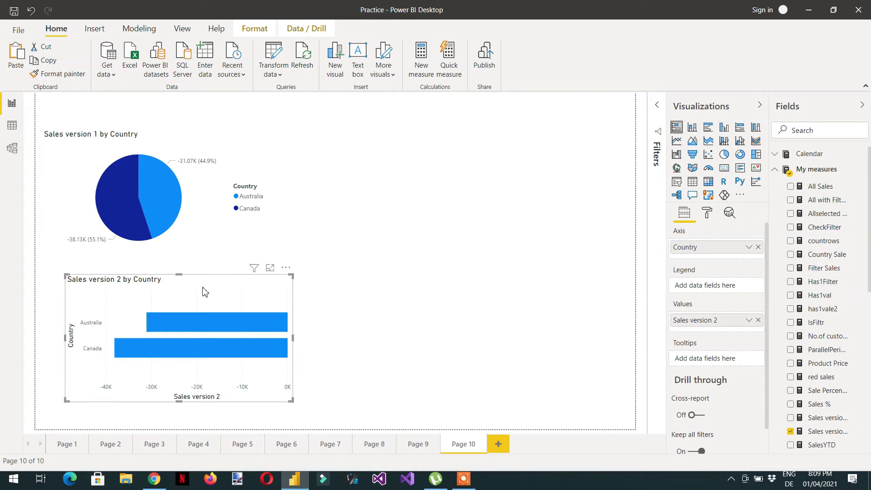
{"action": "left_click_drag", "start_coordinate": [195, 289], "coordinate": [184, 289]}
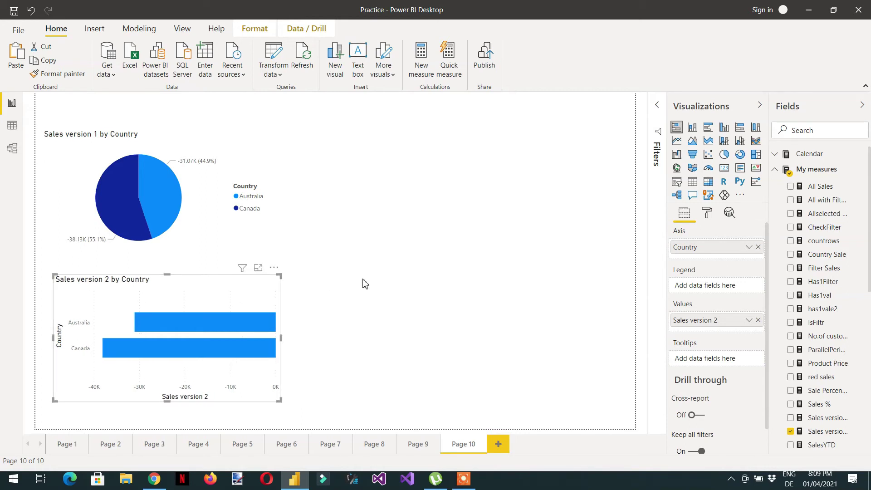
{"action": "left_click", "coordinate": [325, 266]}
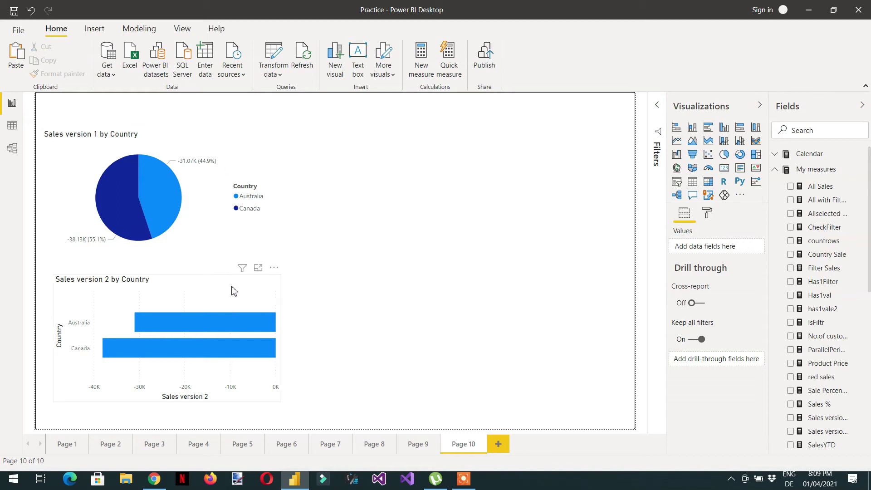
Open the Performance analyzer, collapse the Visualizations pane to make room, and start recording.
{"action": "left_click", "coordinate": [183, 29]}
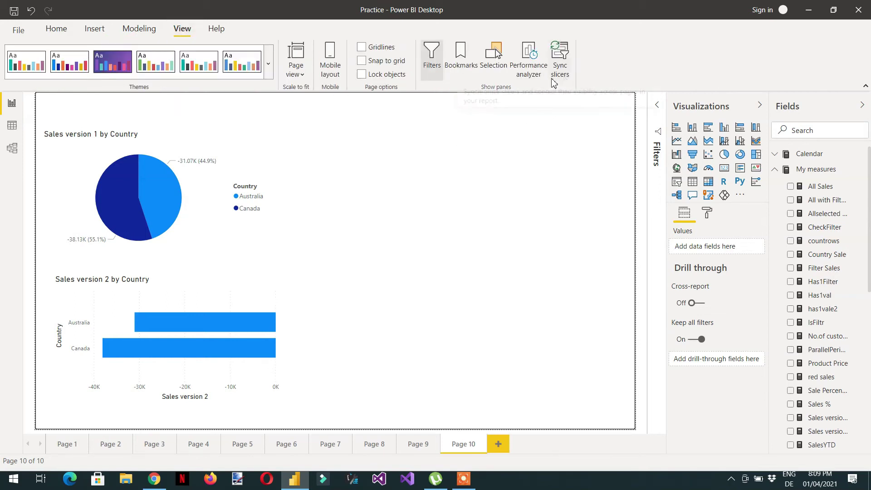
{"action": "left_click", "coordinate": [529, 68]}
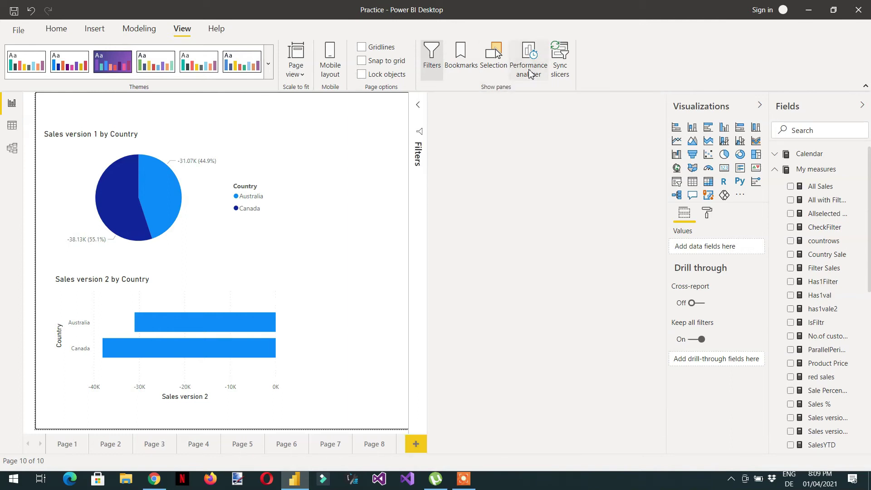
{"action": "left_click", "coordinate": [760, 106]}
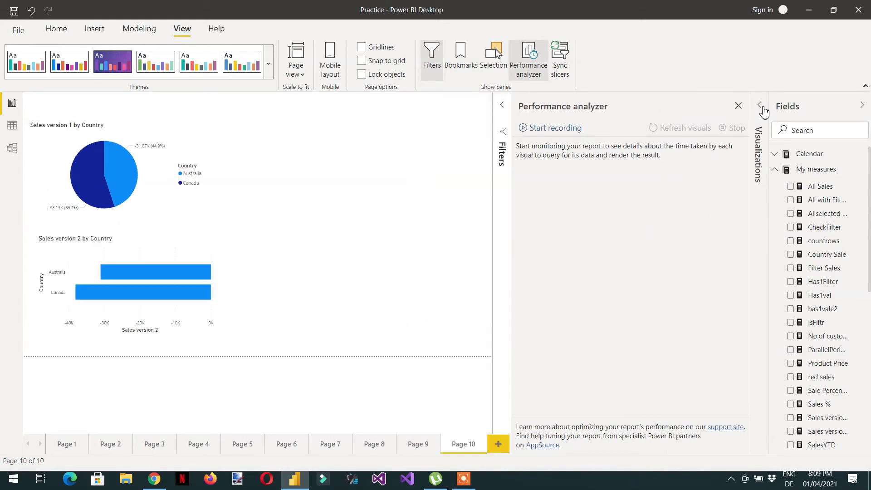
{"action": "left_click", "coordinate": [558, 130]}
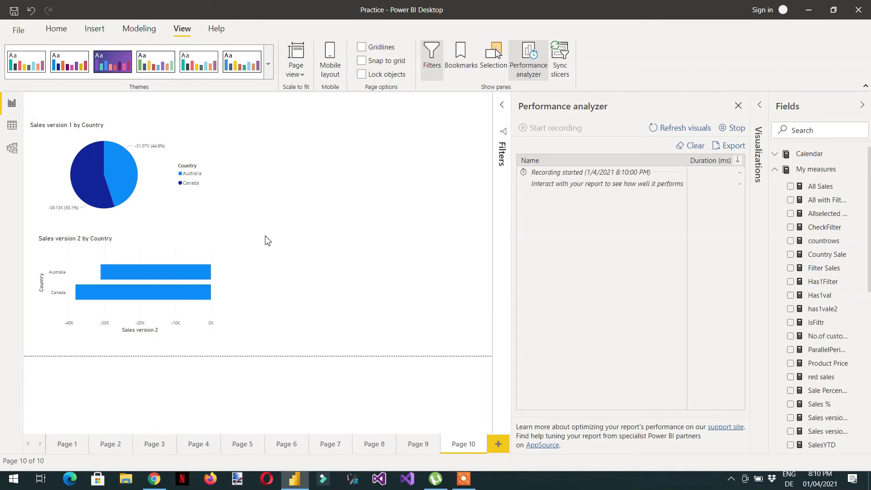
Refresh the visuals and expand the duration breakdowns of both Sales version visuals to compare them.
{"action": "left_click", "coordinate": [676, 129]}
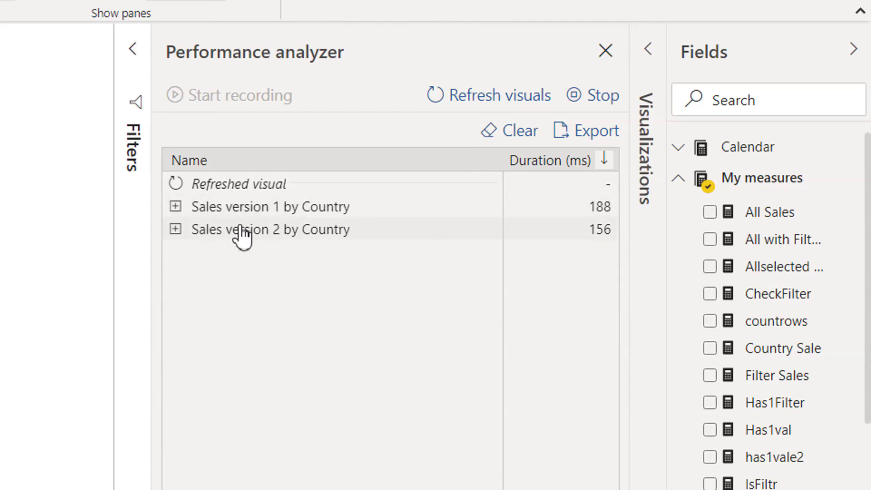
{"action": "left_click", "coordinate": [176, 207]}
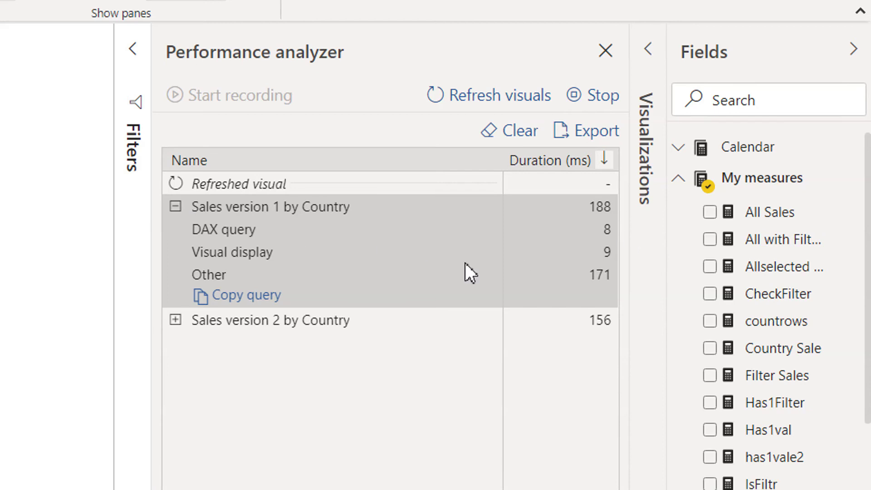
{"action": "left_click", "coordinate": [176, 320]}
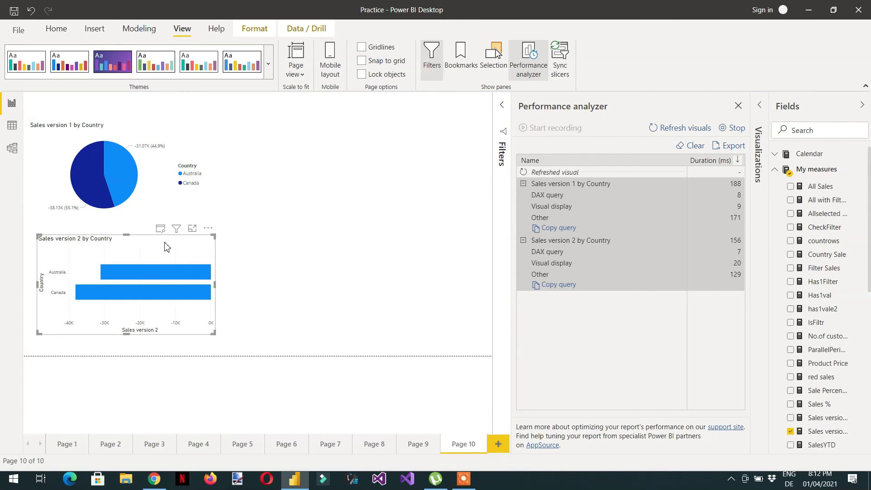
Convert the Sales version 2 by Country bar chart to a pie chart and clear the earlier performance recordings.
{"action": "left_click", "coordinate": [760, 109]}
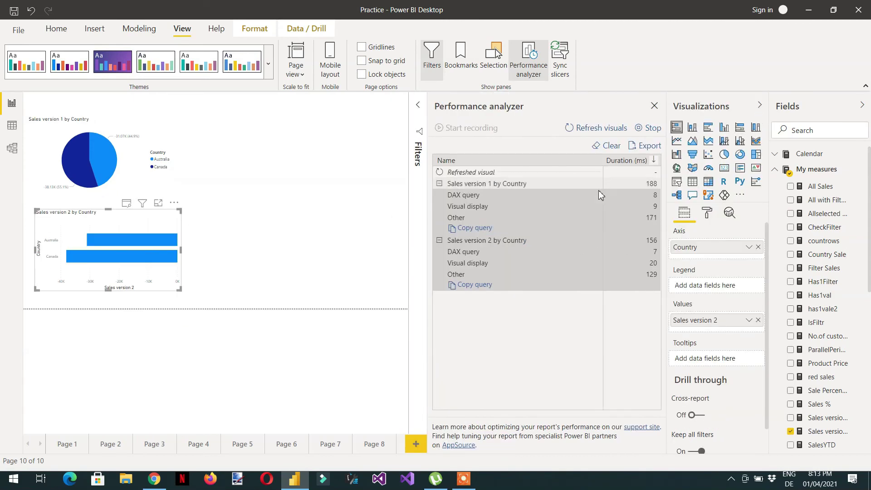
{"action": "left_click", "coordinate": [726, 156]}
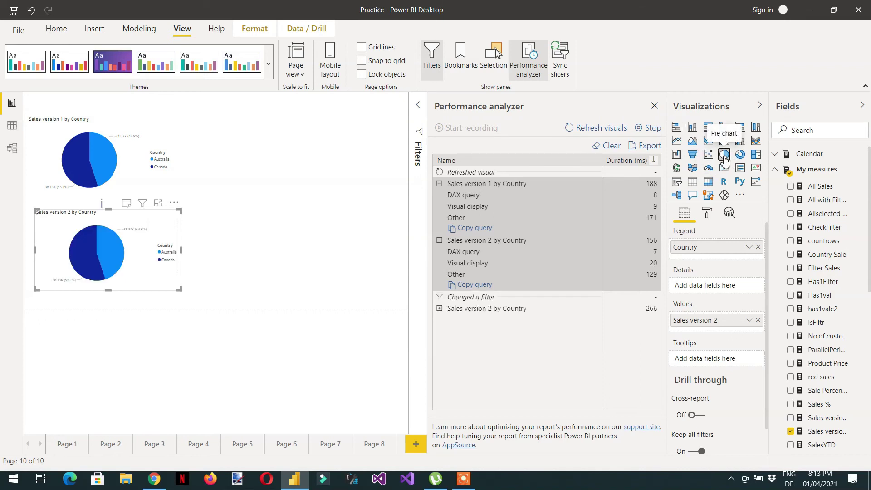
{"action": "left_click", "coordinate": [616, 147]}
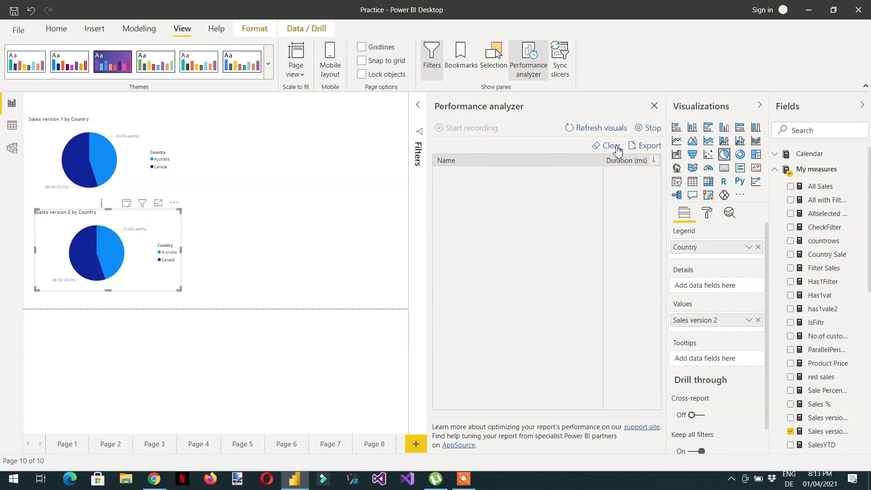
Refresh the visuals again and expand both pie charts' duration breakdowns to compare their DAX query and visual display times.
{"action": "left_click", "coordinate": [598, 131]}
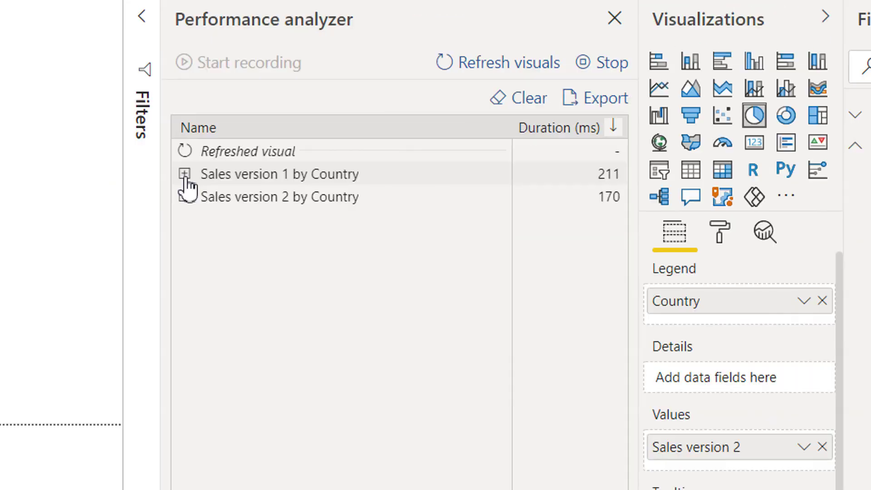
{"action": "left_click", "coordinate": [440, 184]}
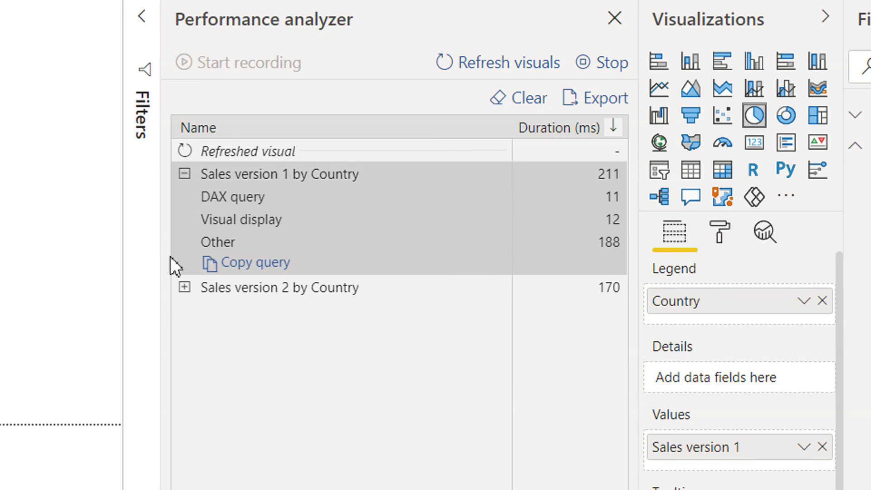
{"action": "left_click", "coordinate": [184, 293]}
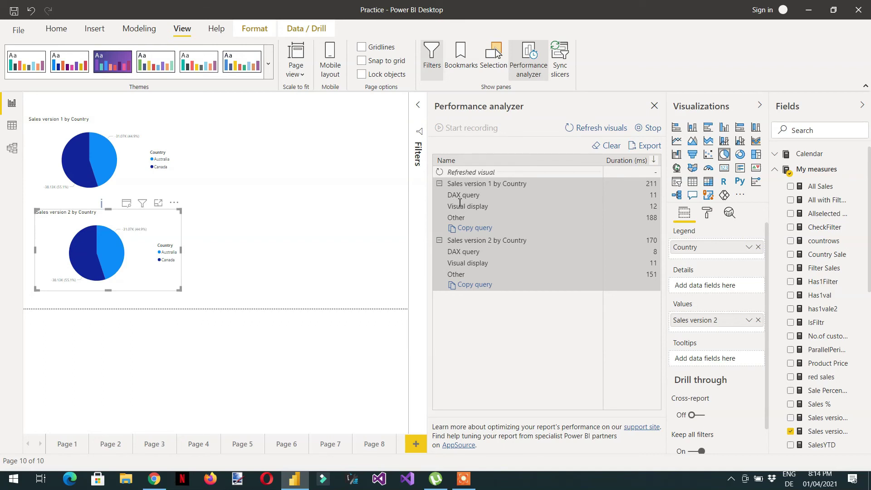
{"action": "mouse_move", "coordinate": [460, 203]}
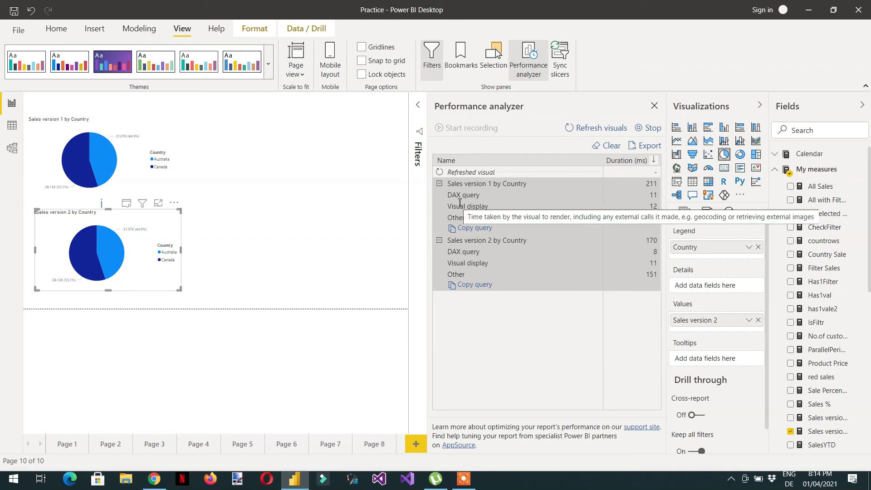